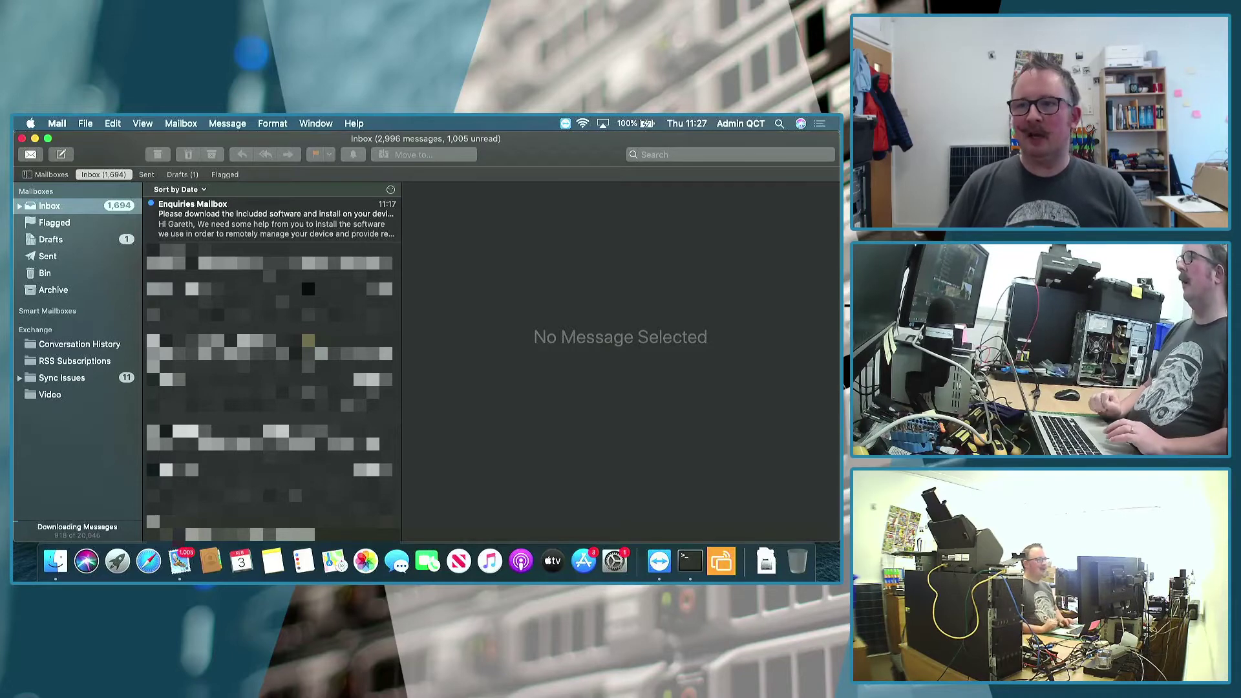
Open the Enquiries Mailbox email that asks for remote-support software to be installed
left_click(244, 234)
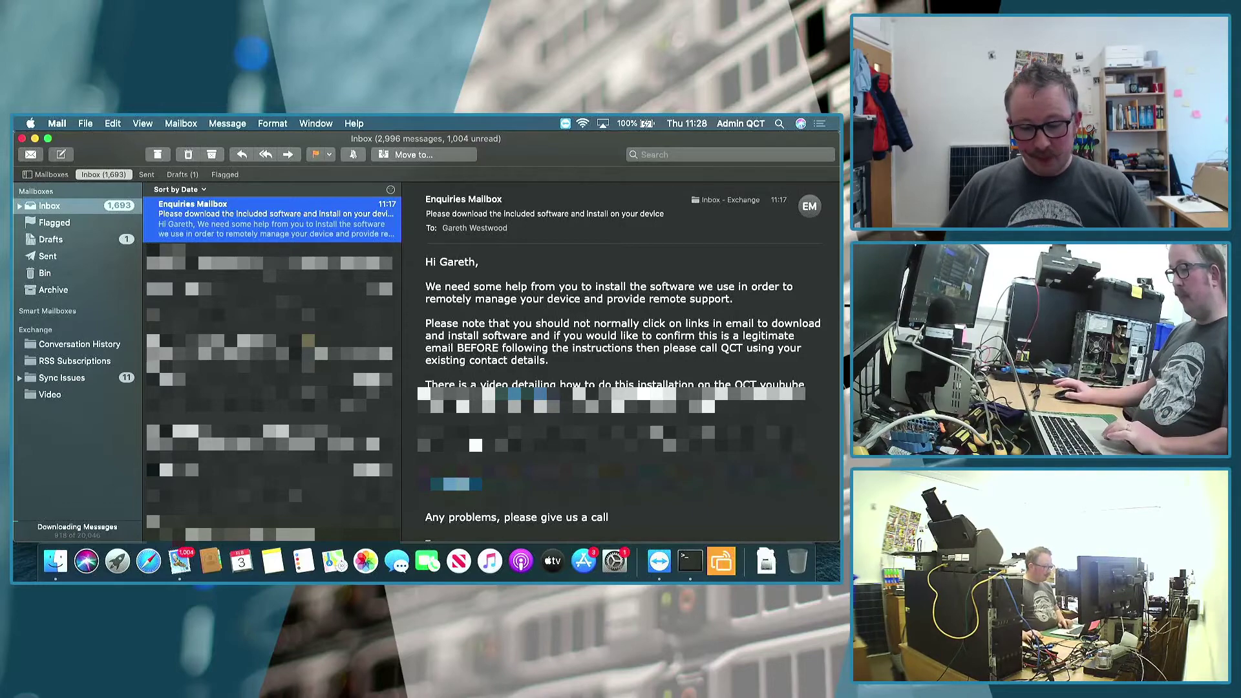
Scroll the email to show the link to the 'Install Datto RMM on a Mac' video
scroll(640, 507, "down", 5)
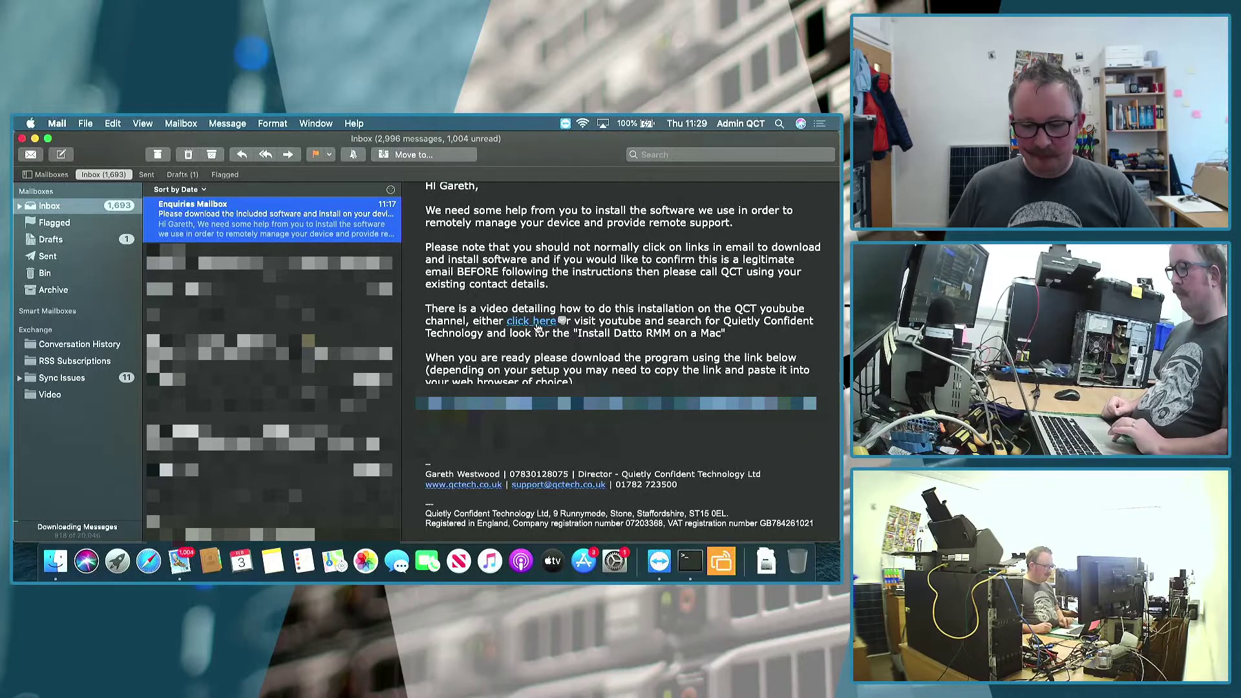
Follow the email's video link, agree to YouTube's cookie terms, view the QCT channel, then close Chrome
left_click(537, 324)
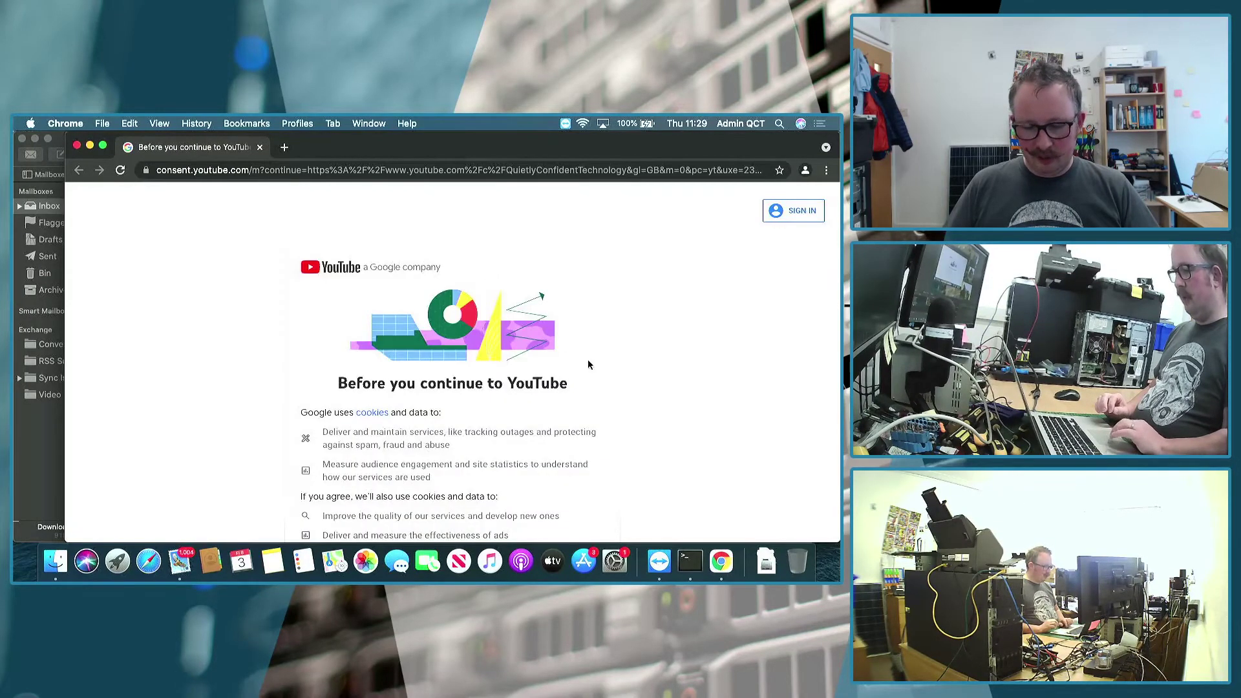
scroll(588, 360, "down", 10)
left_click(571, 479)
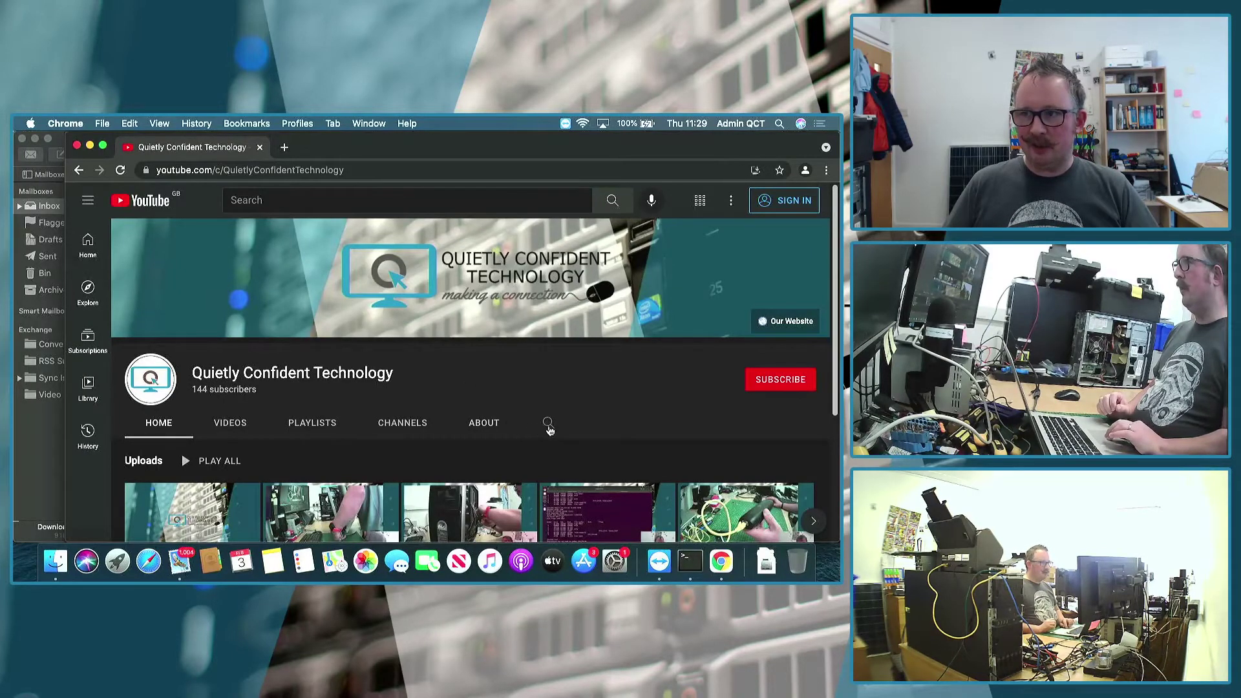
left_click(549, 424)
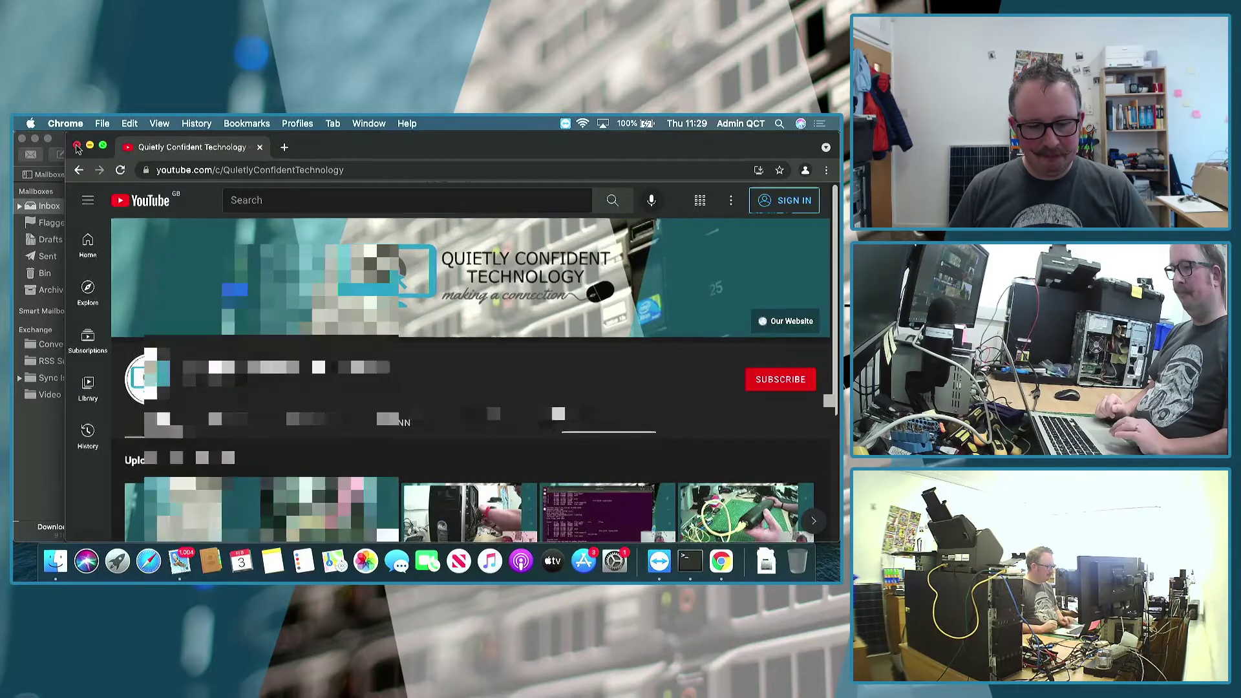
left_click(77, 146)
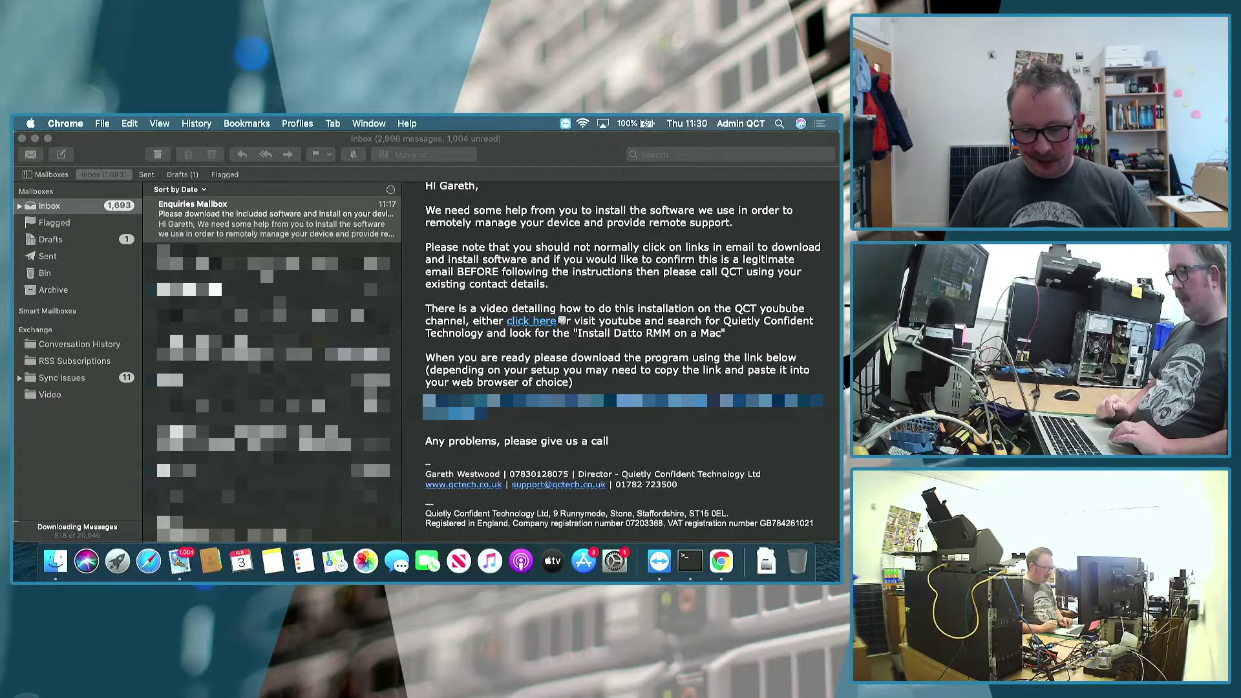
Download the AgentSetup_QCT zip (29.1 MB) from the email link and show it in Finder
left_click(561, 320)
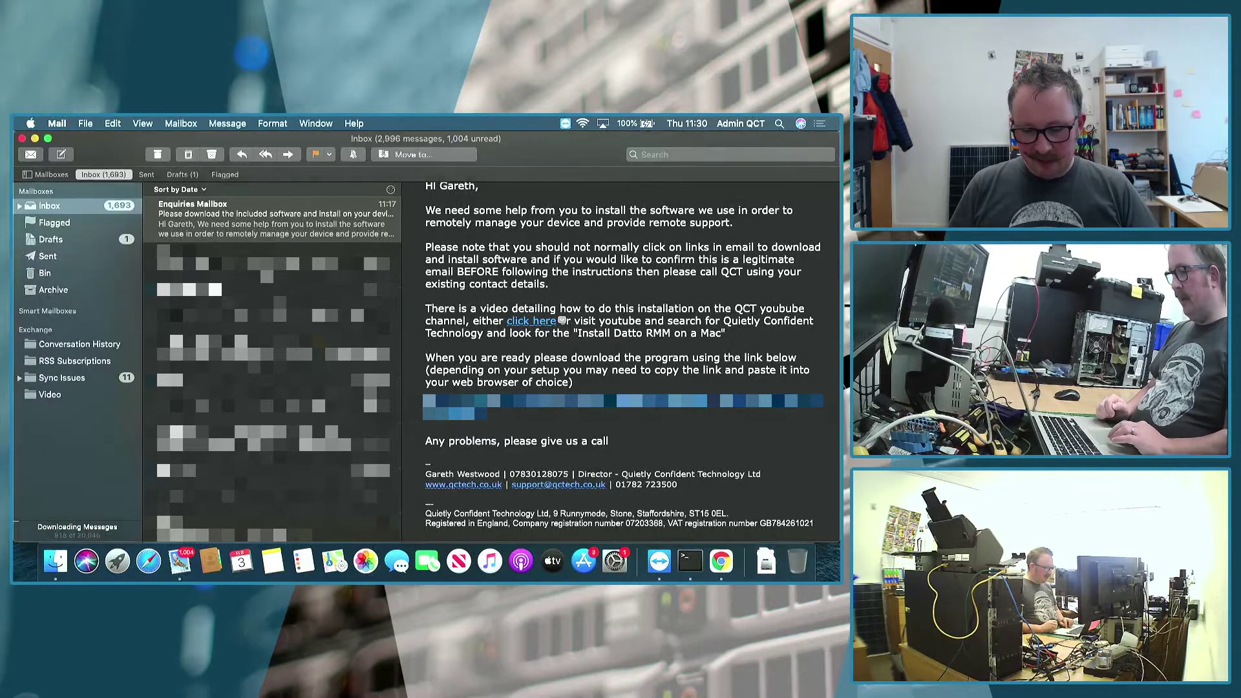
left_click(581, 401)
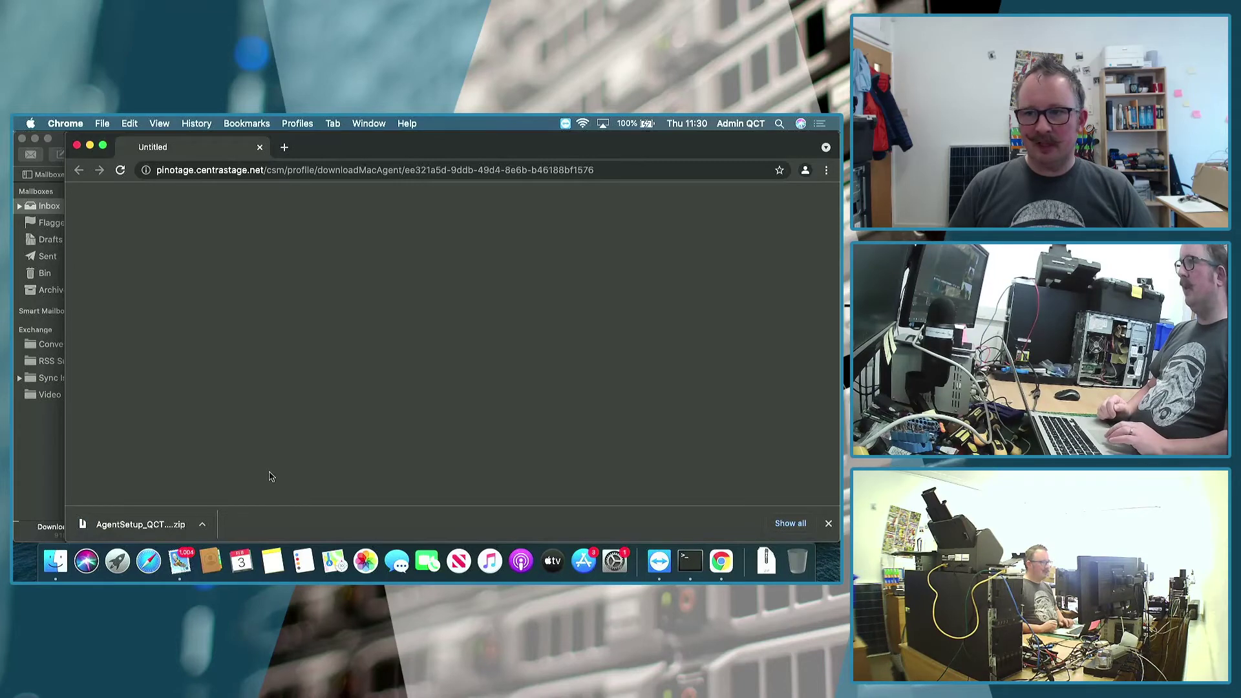
left_click(203, 529)
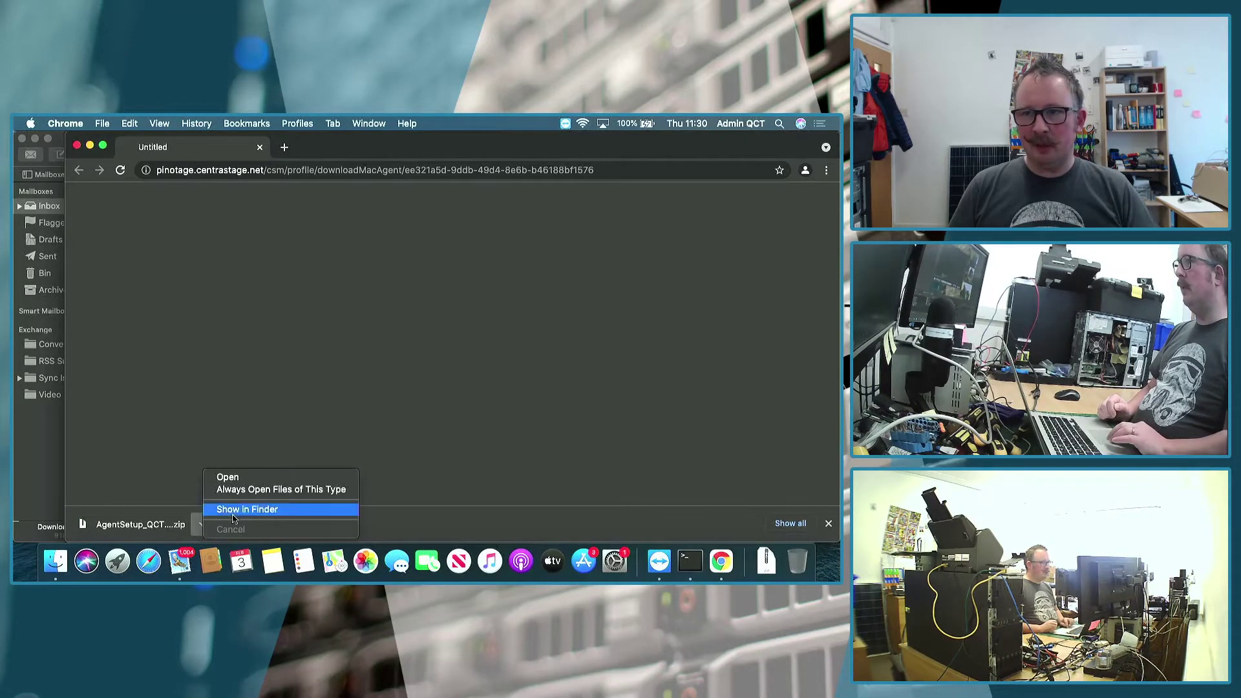
left_click(238, 510)
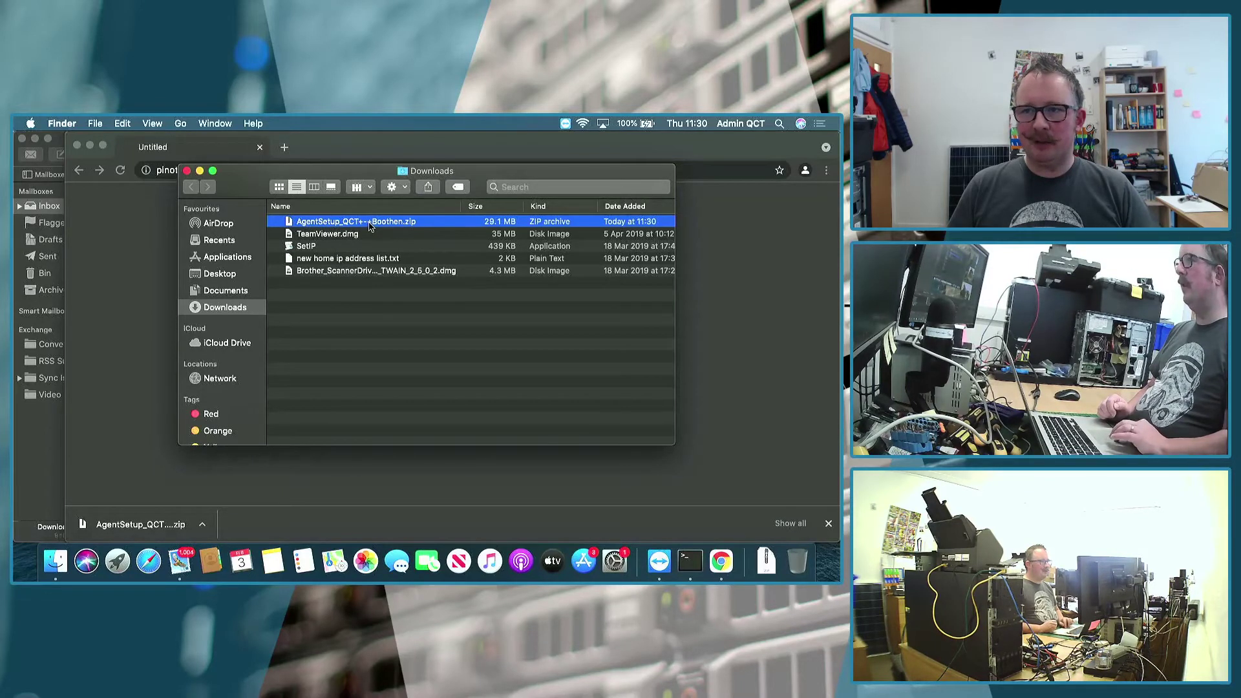
Unzip the archive, open the AgentSetup folder and select CAG.pkg
double_click(370, 222)
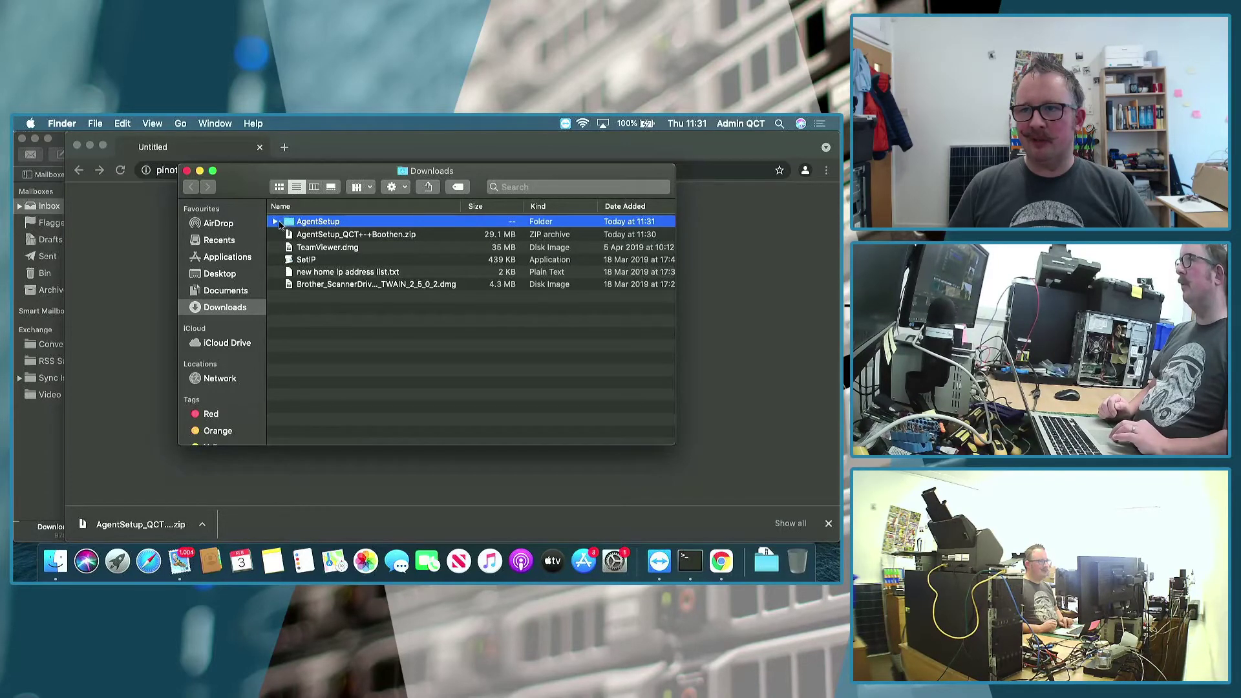
left_click(275, 221)
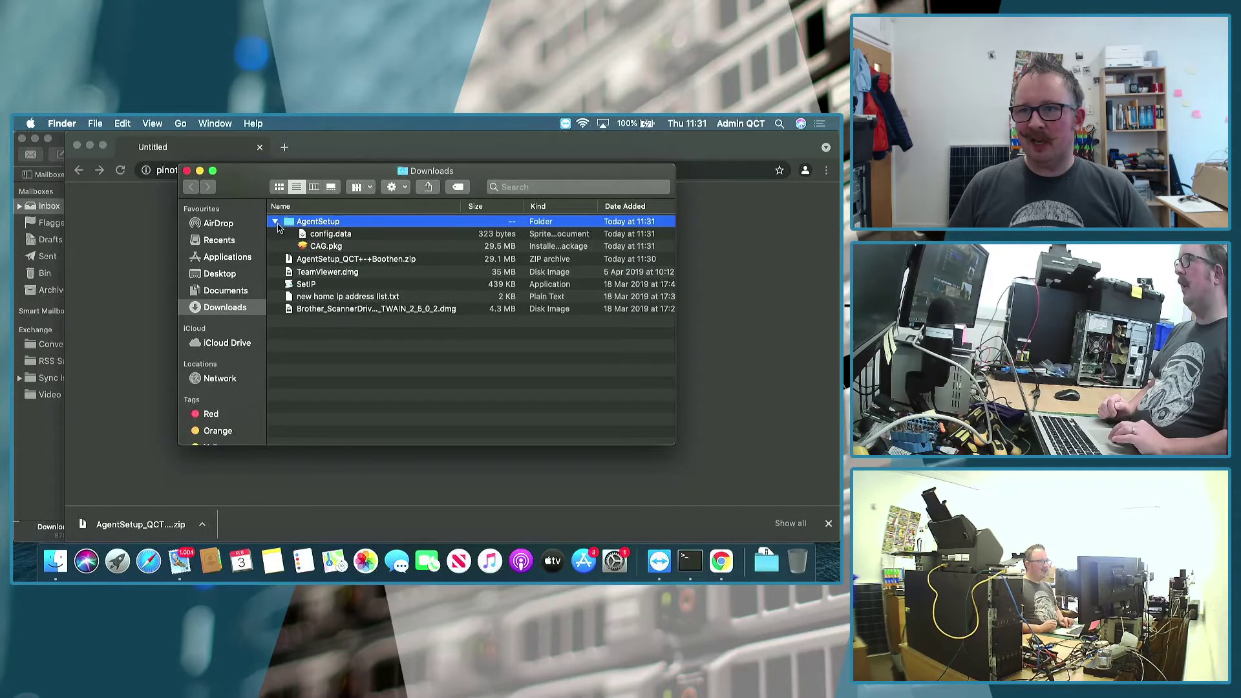
double_click(322, 223)
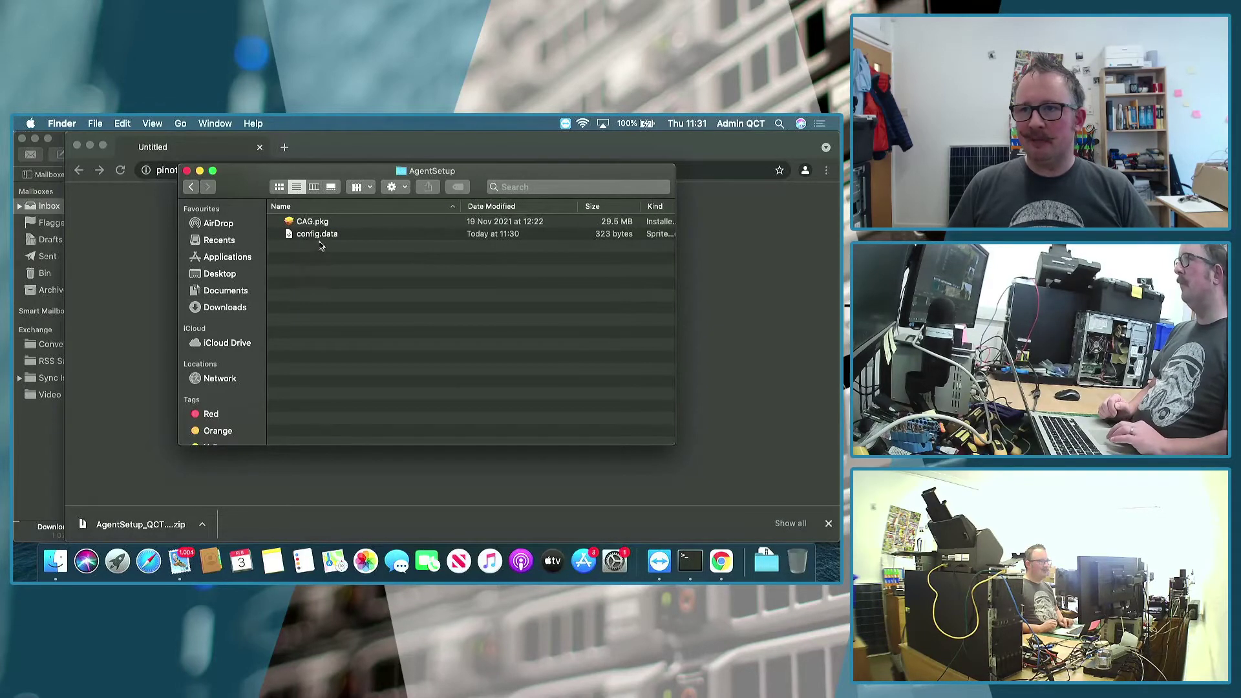
left_click(322, 223)
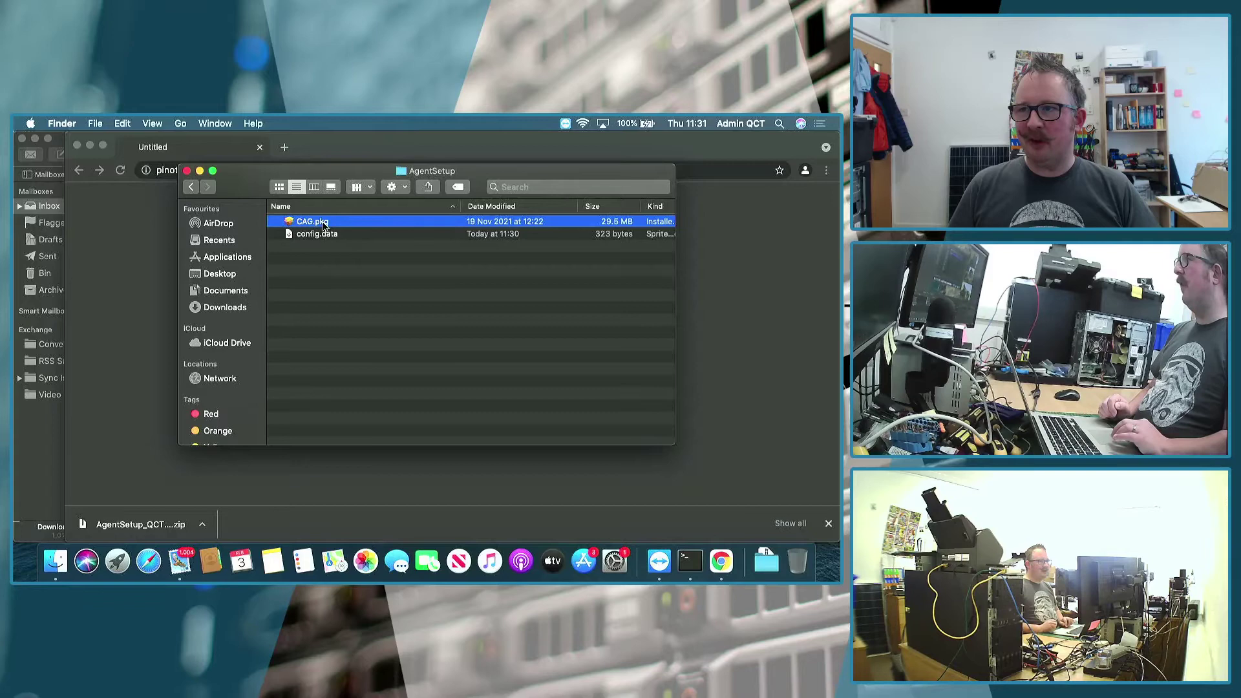
Run CAG.pkg as a standard install on newdisk, authorising with the admin password
double_click(322, 223)
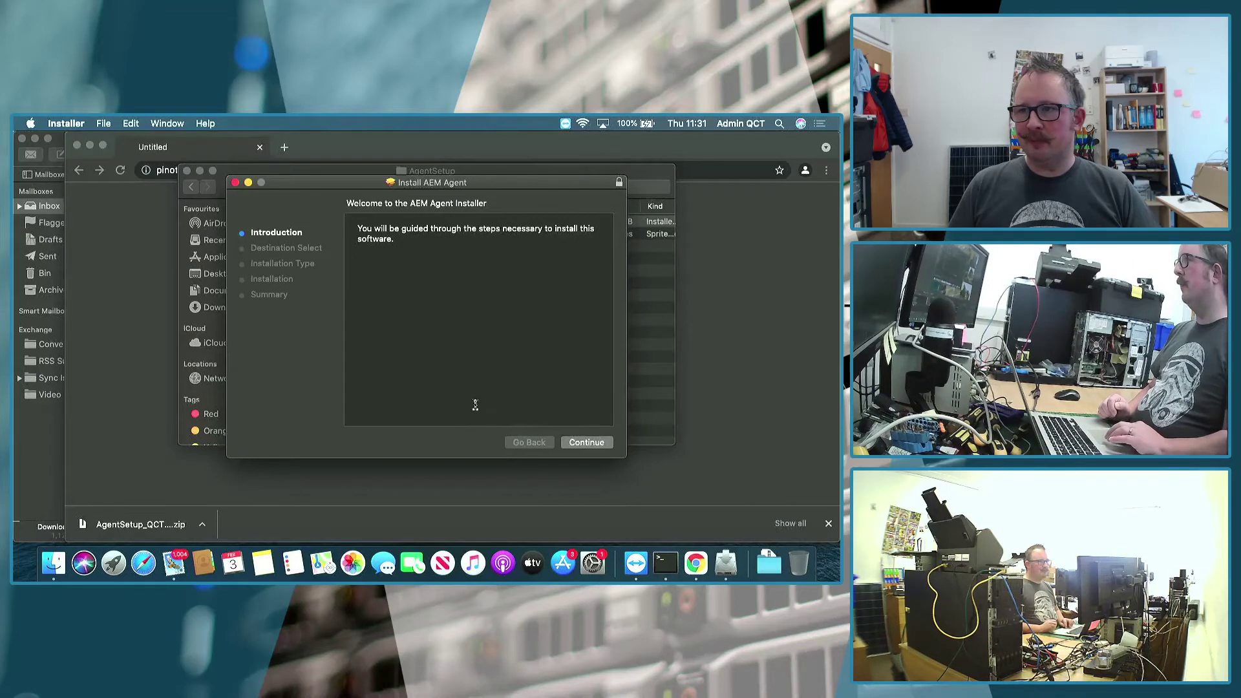
left_click(585, 443)
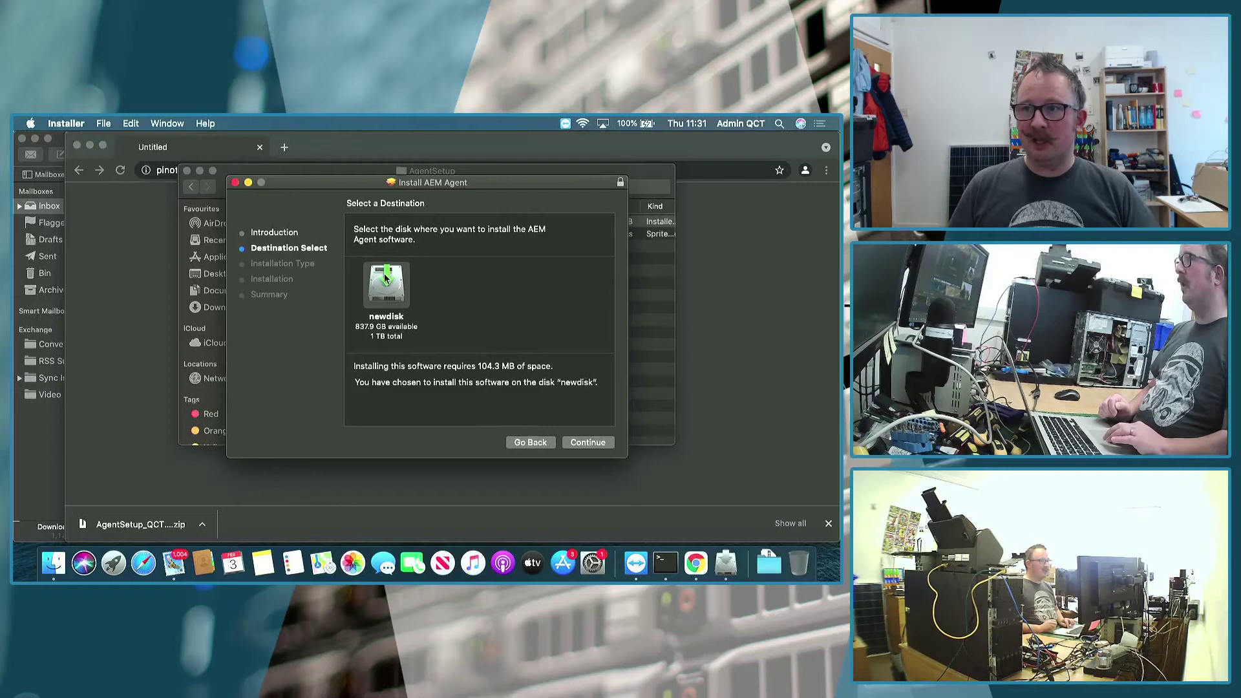
left_click(586, 443)
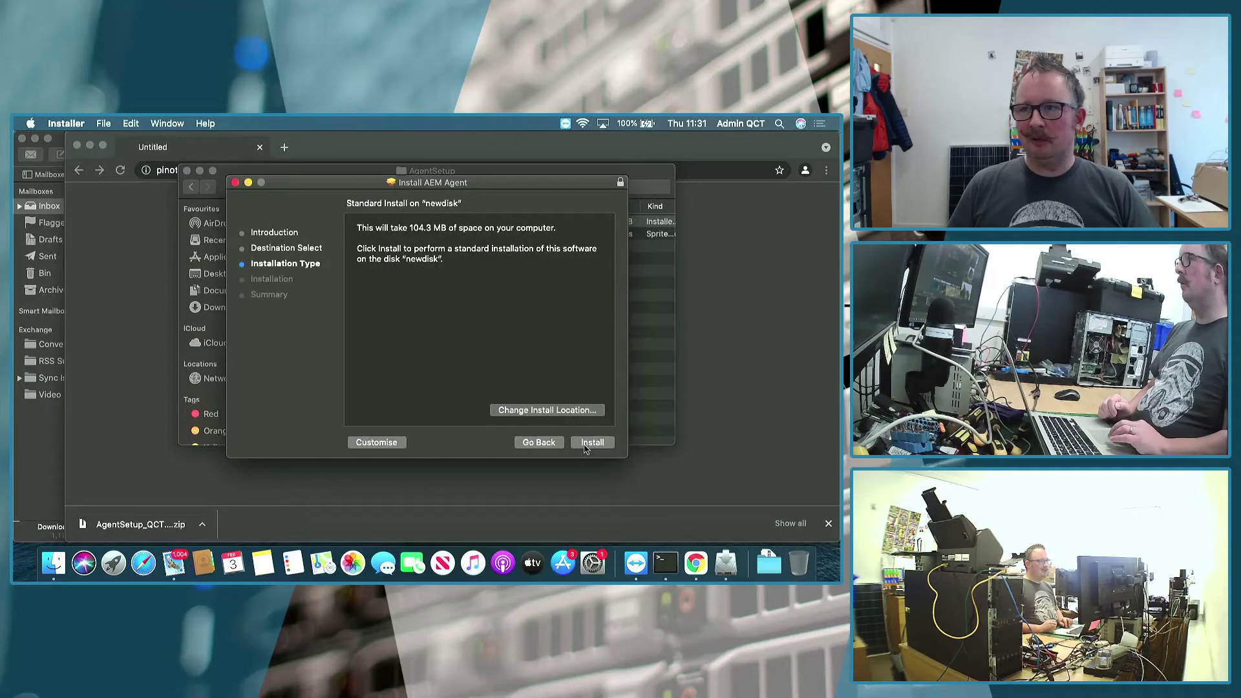
left_click(586, 443)
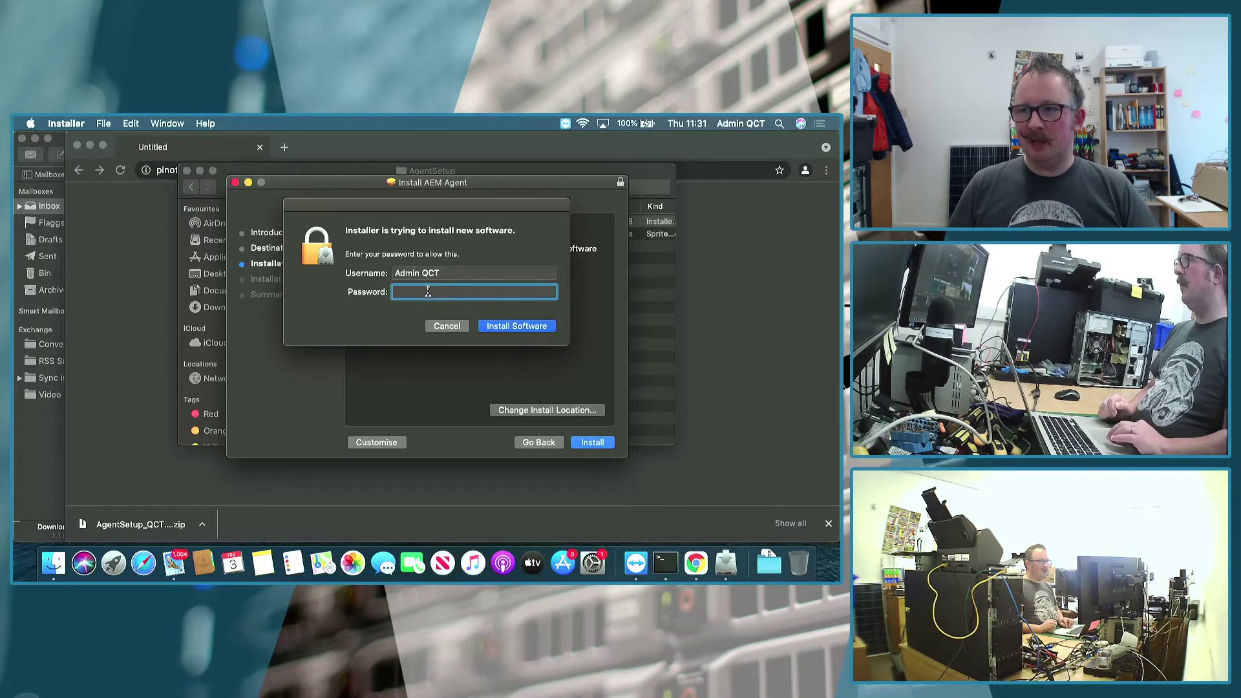
type("•••")
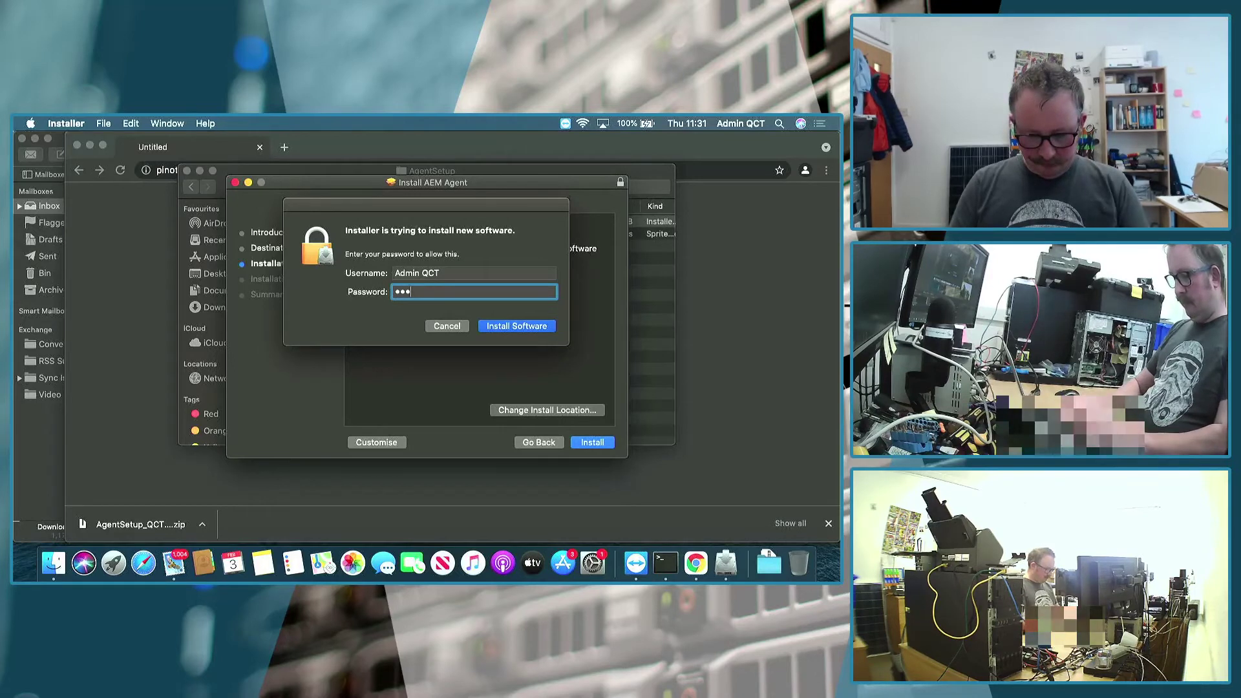
type("••••••••••")
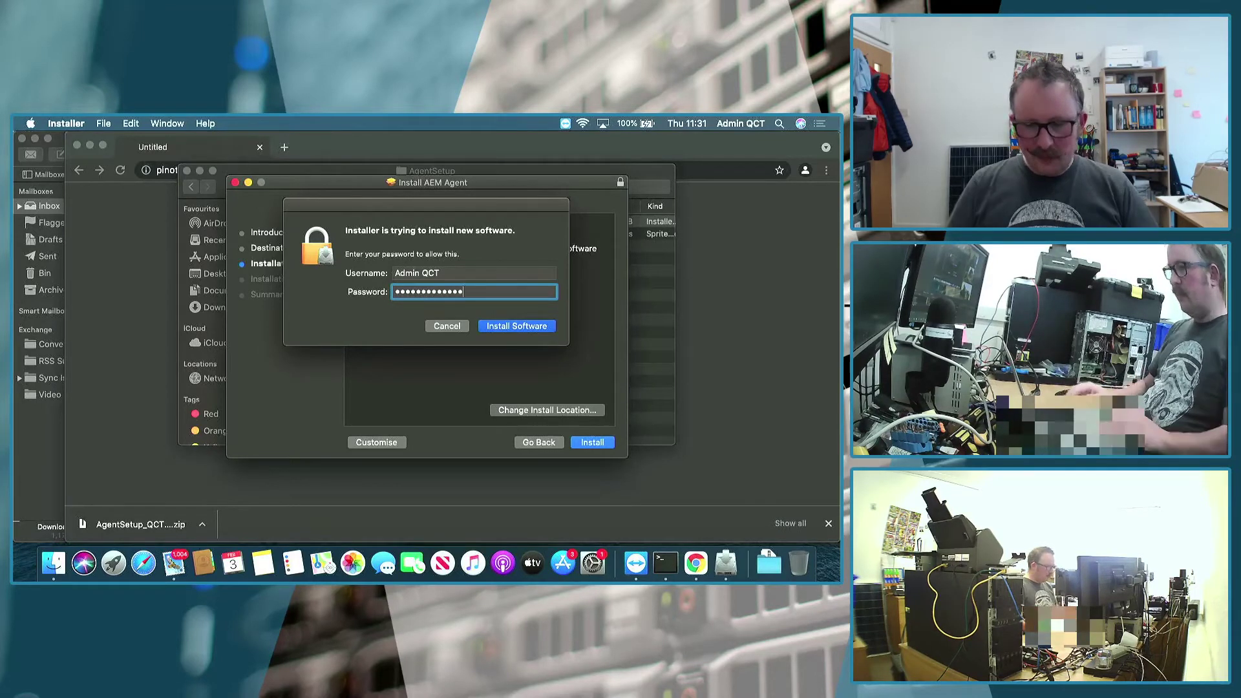
key("Return")
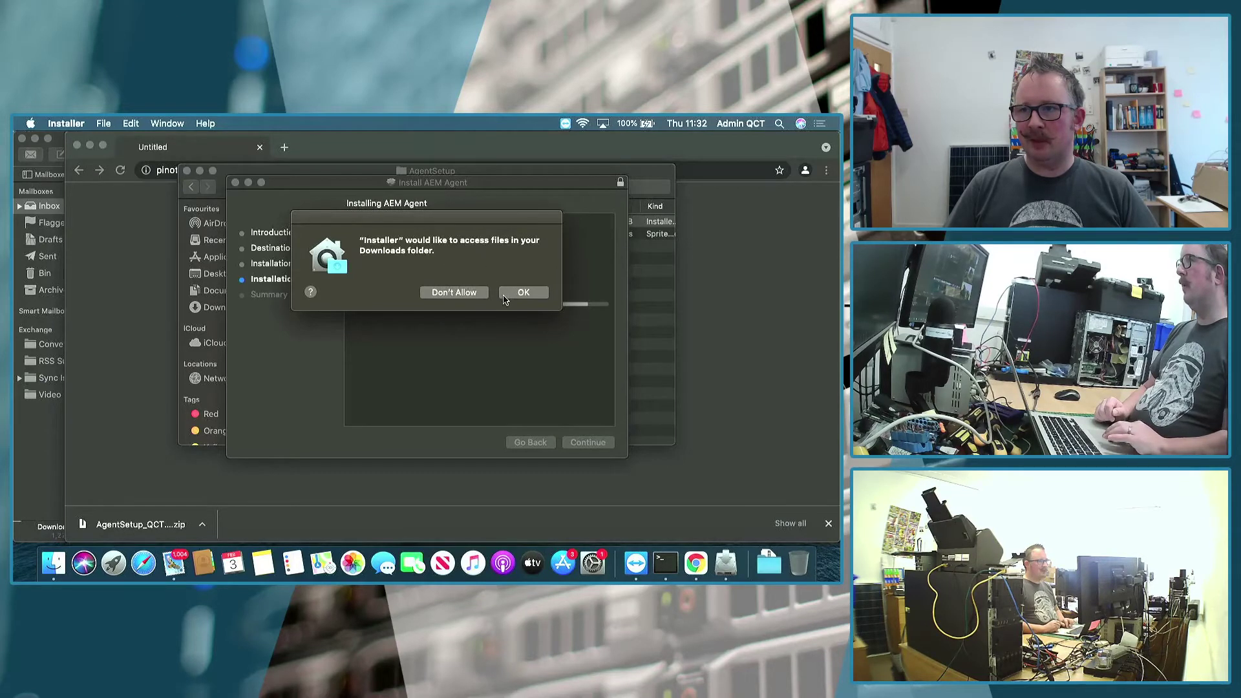
Allow Downloads access, close the finished installer, move the package to the Bin, and go back in Finder
left_click(523, 293)
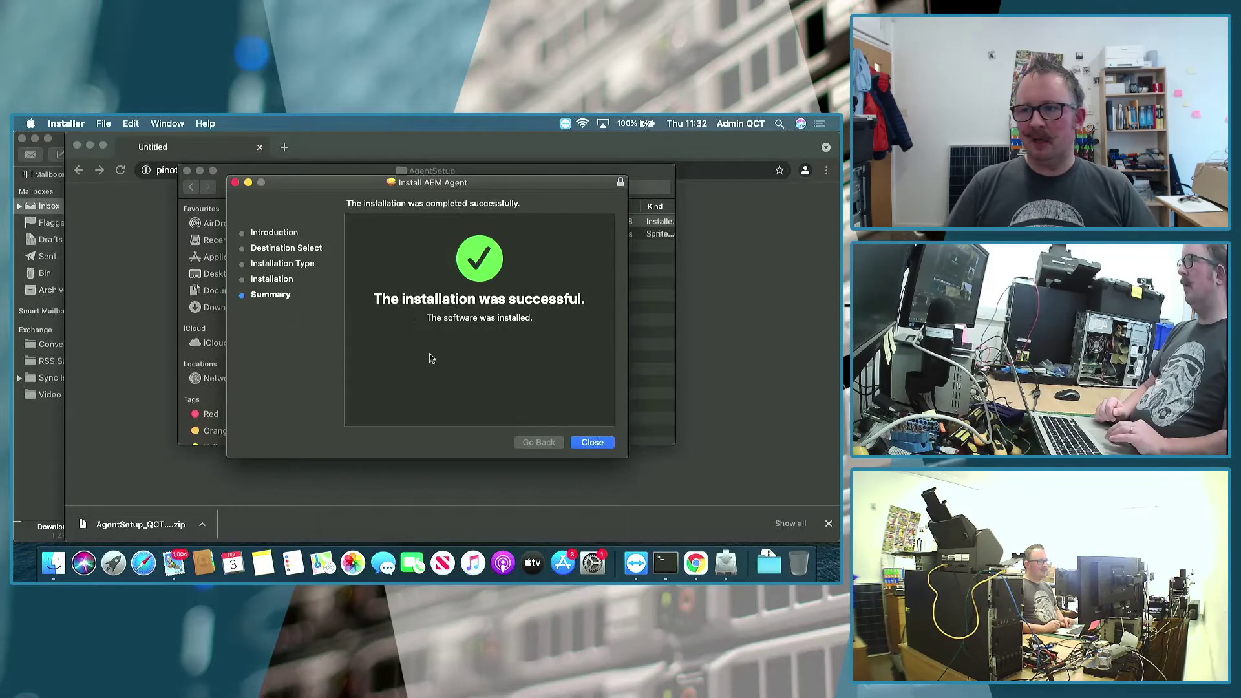
left_click(592, 444)
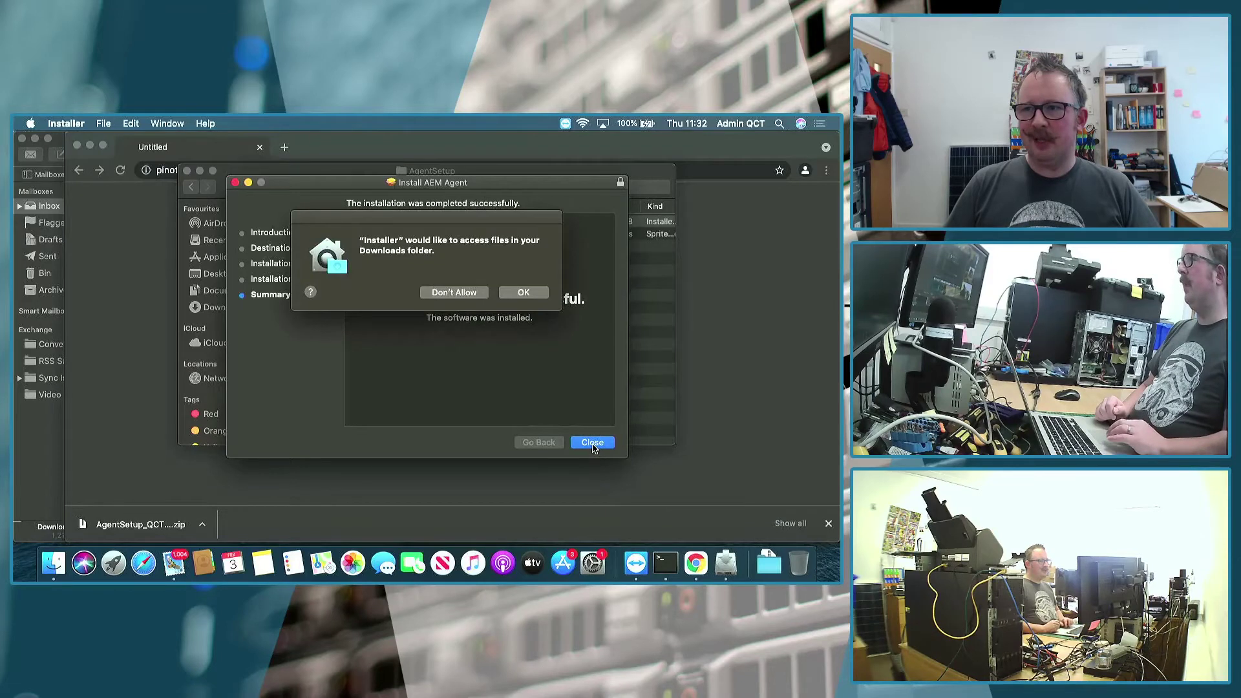
left_click(521, 293)
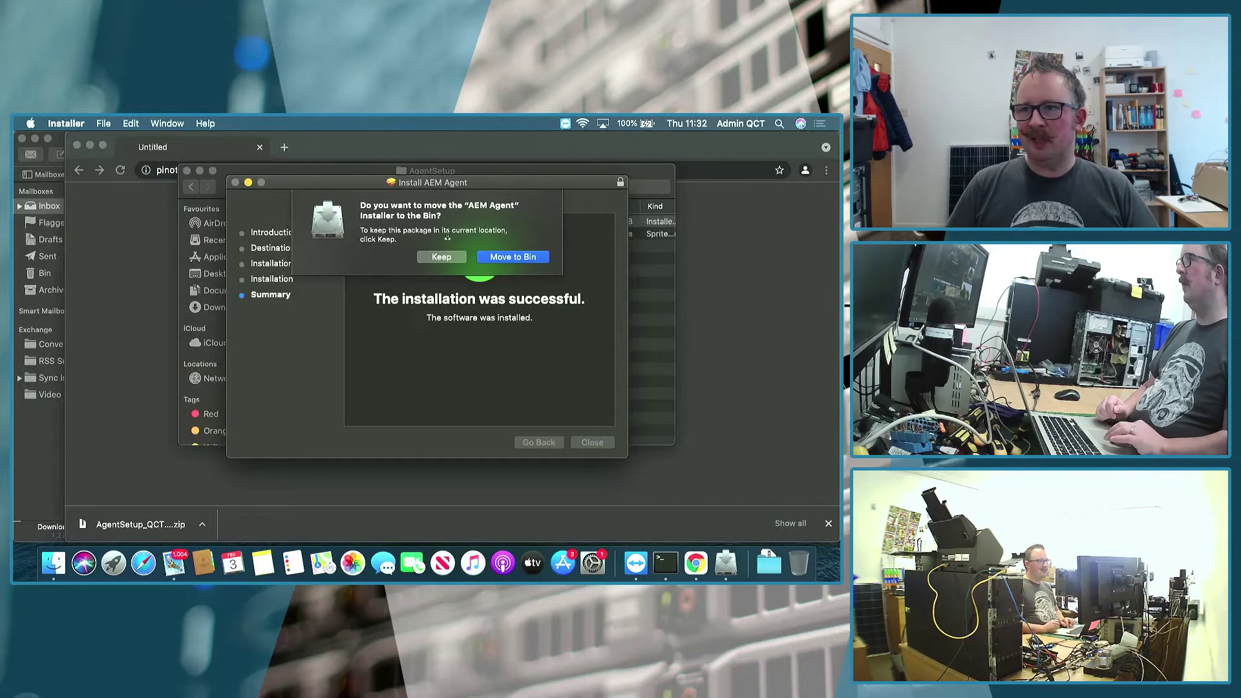
left_click(510, 257)
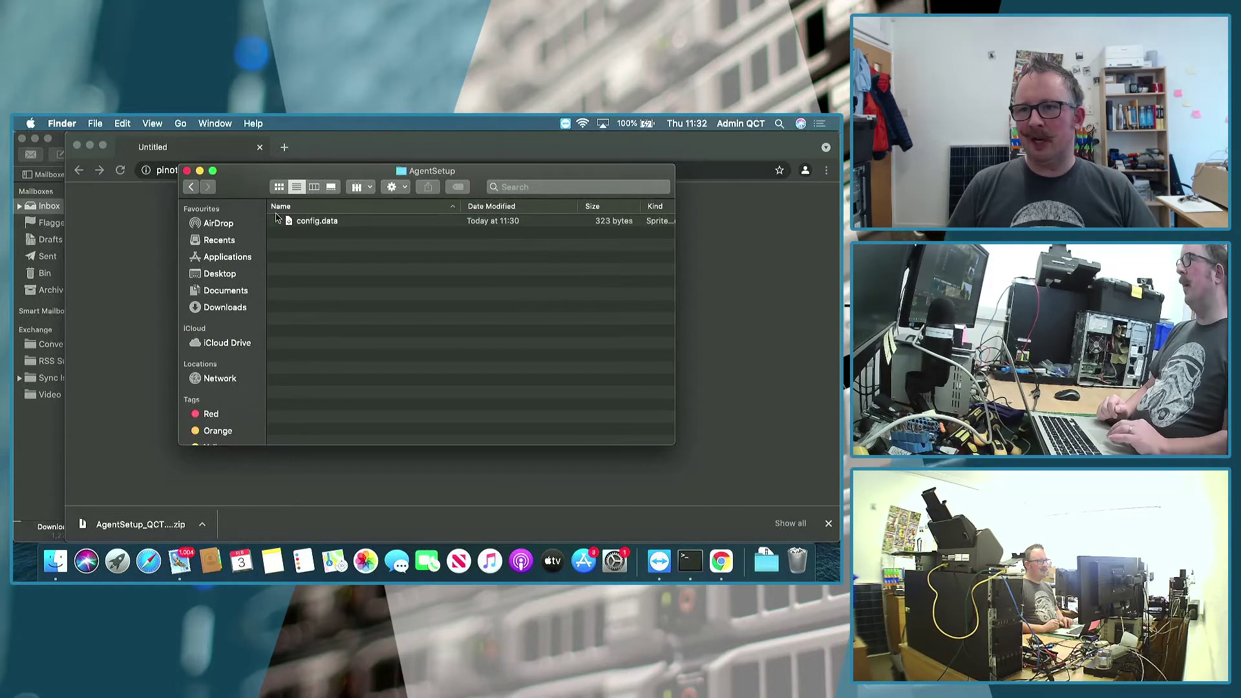
left_click(190, 187)
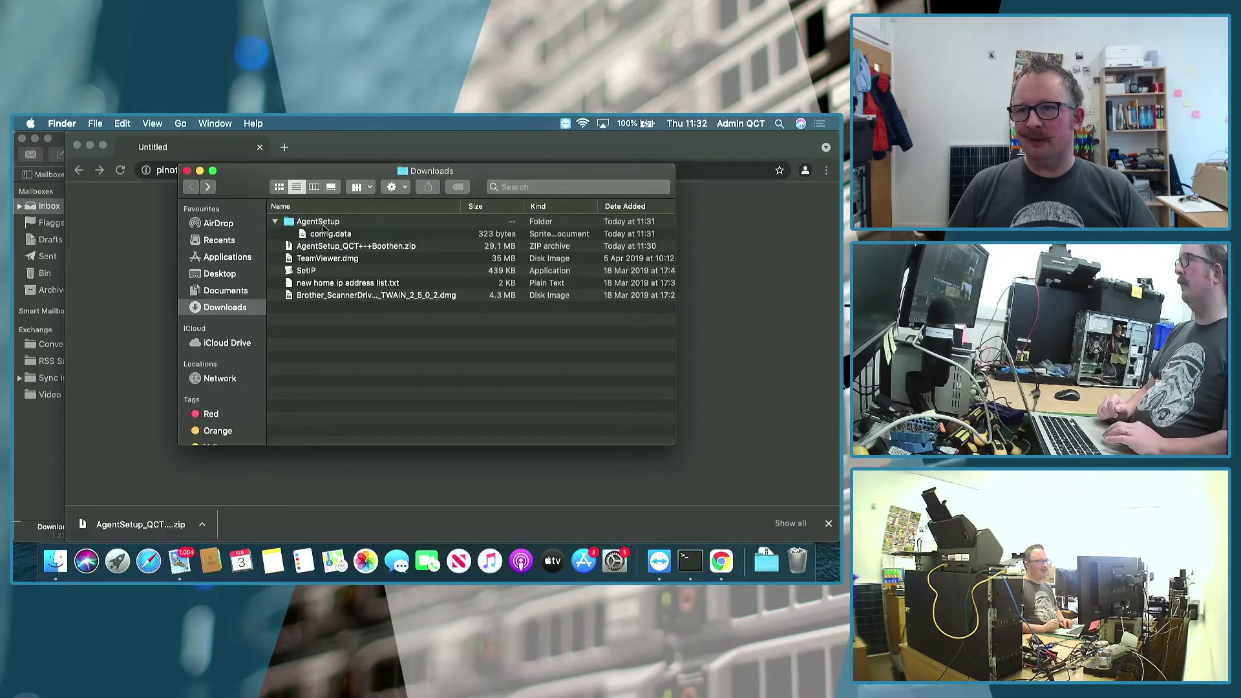
Drag the AgentSetup folder and AgentSetup_QCT+-+Boothen.zip to the Trash
left_click(324, 224)
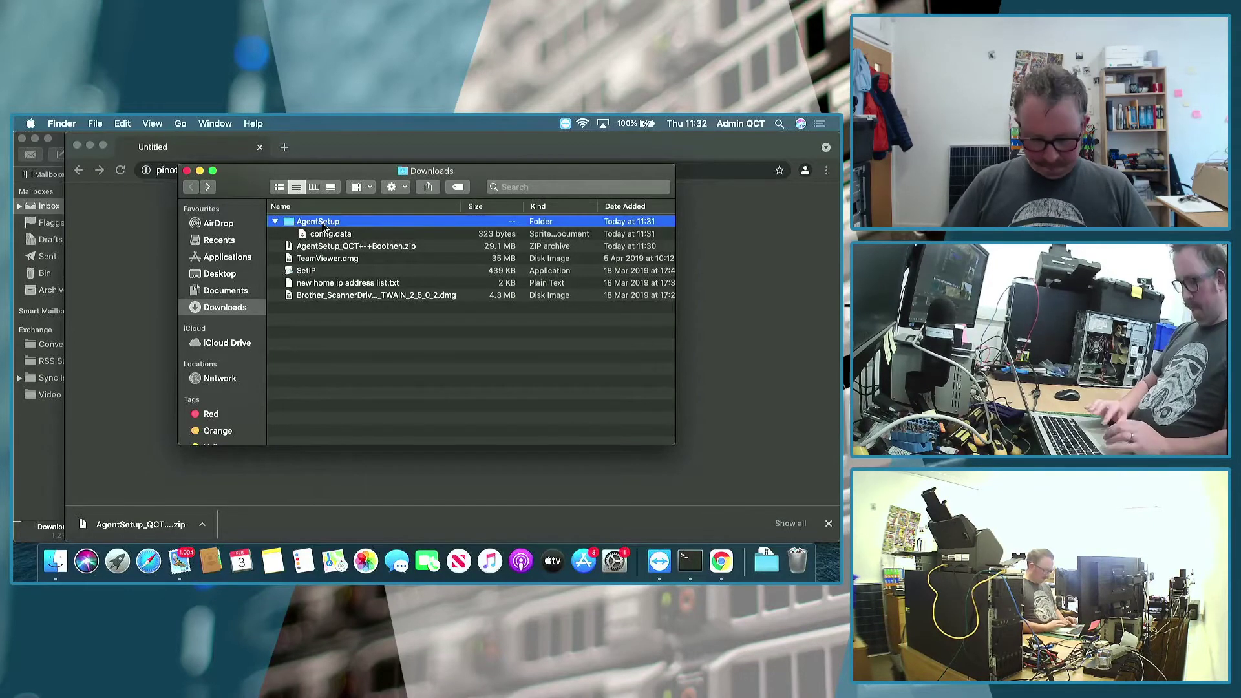
left_click_drag(324, 225, 797, 561)
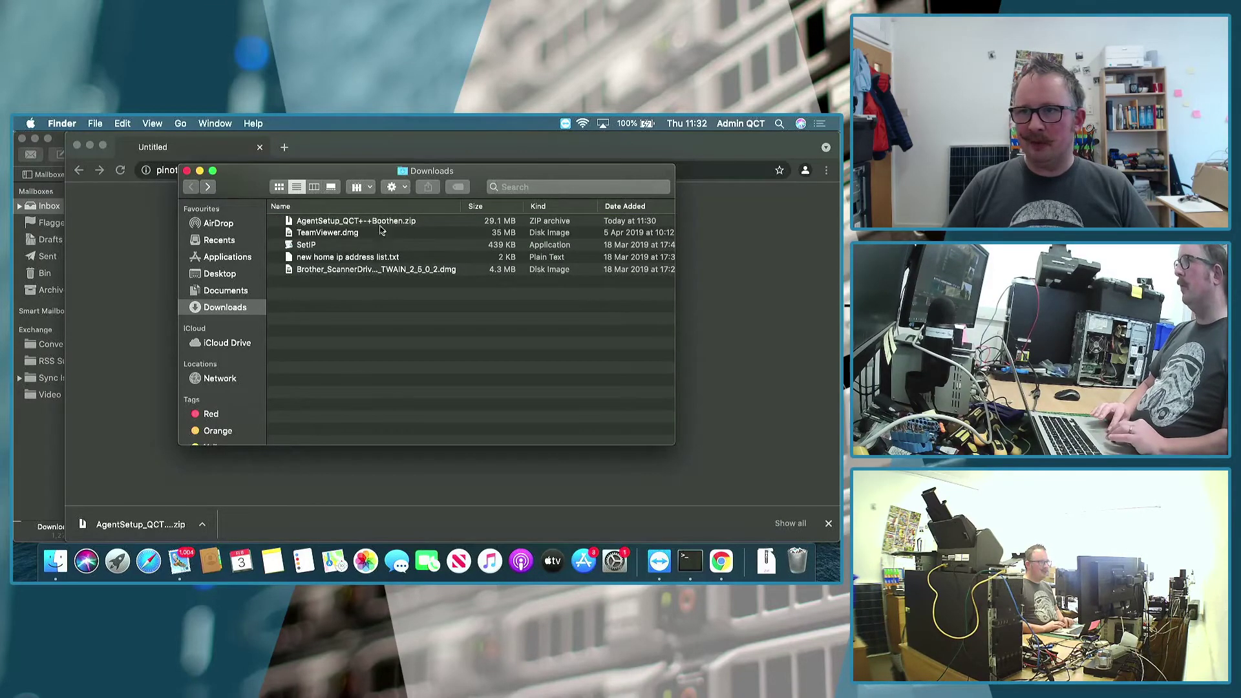
left_click_drag(375, 225, 797, 561)
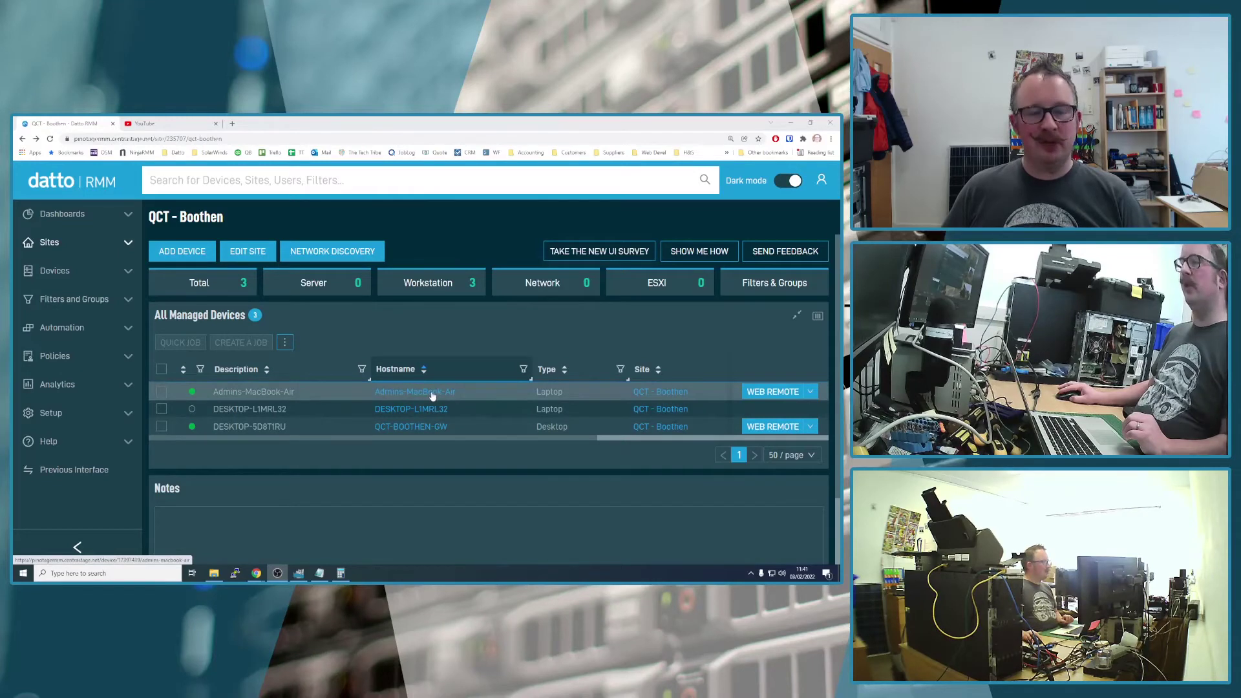
Launch WEB REMOTE on the Admins-MacBook-Air row of the QCT - Boothen device list
left_click(773, 392)
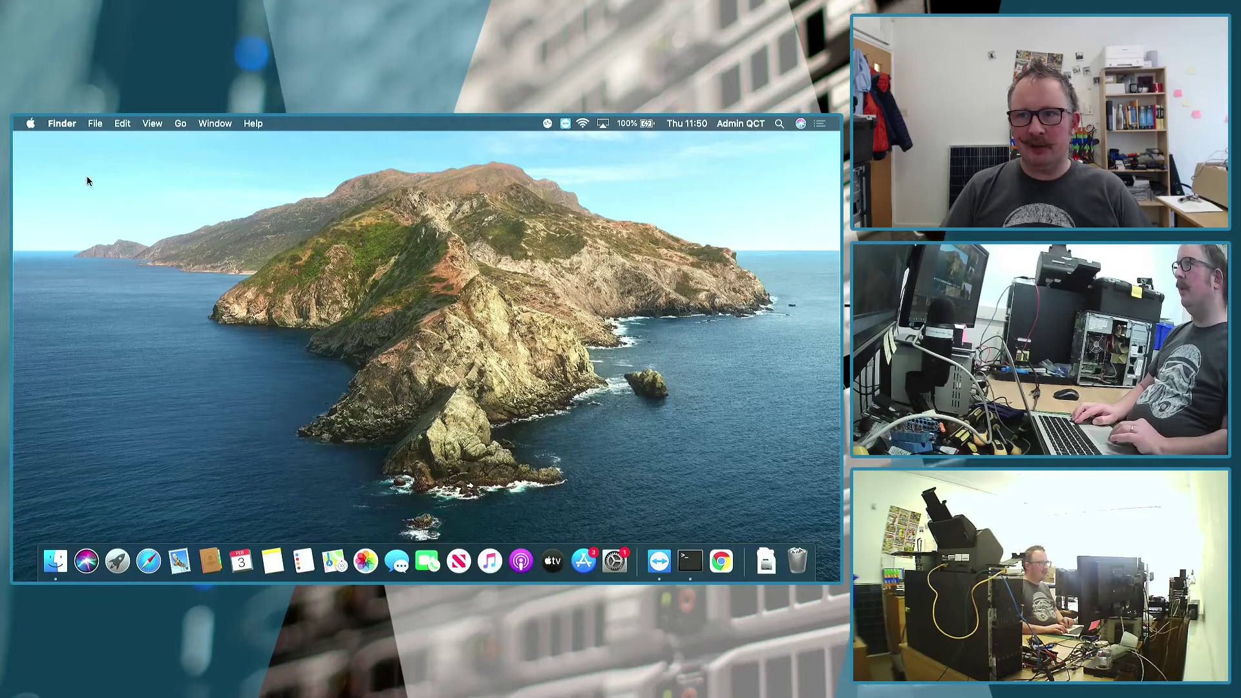
Open Security & Privacy in System Preferences from the Apple menu
left_click(29, 123)
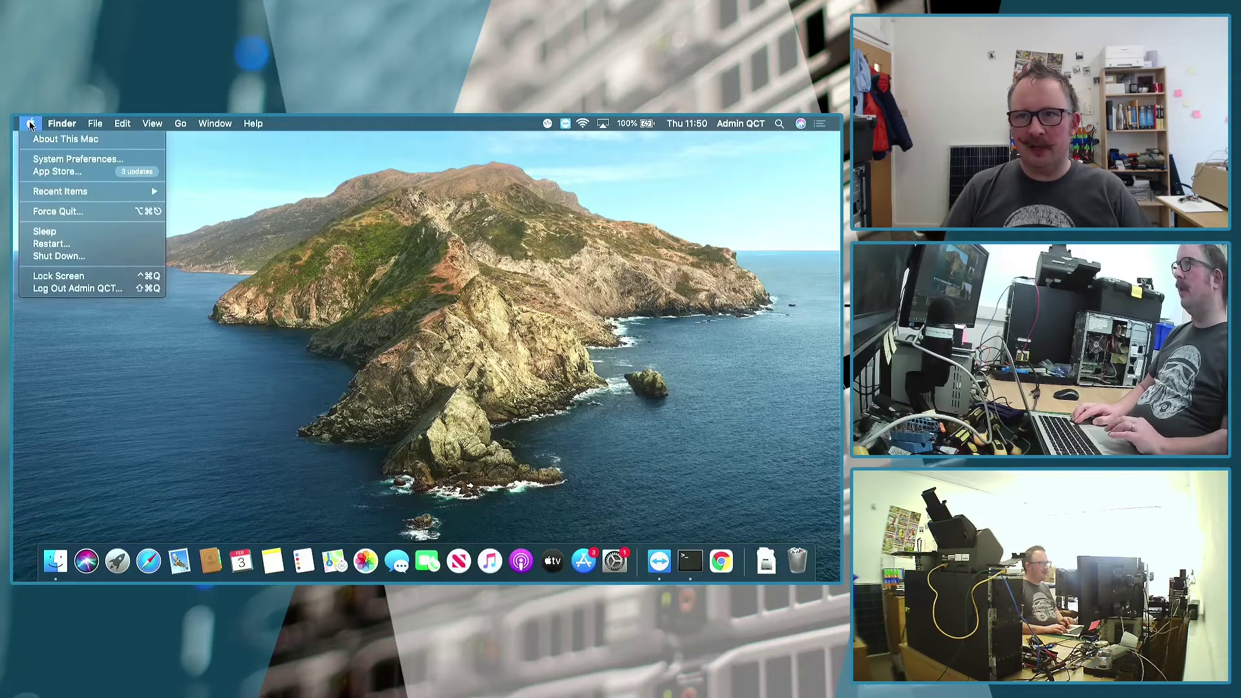
left_click(47, 160)
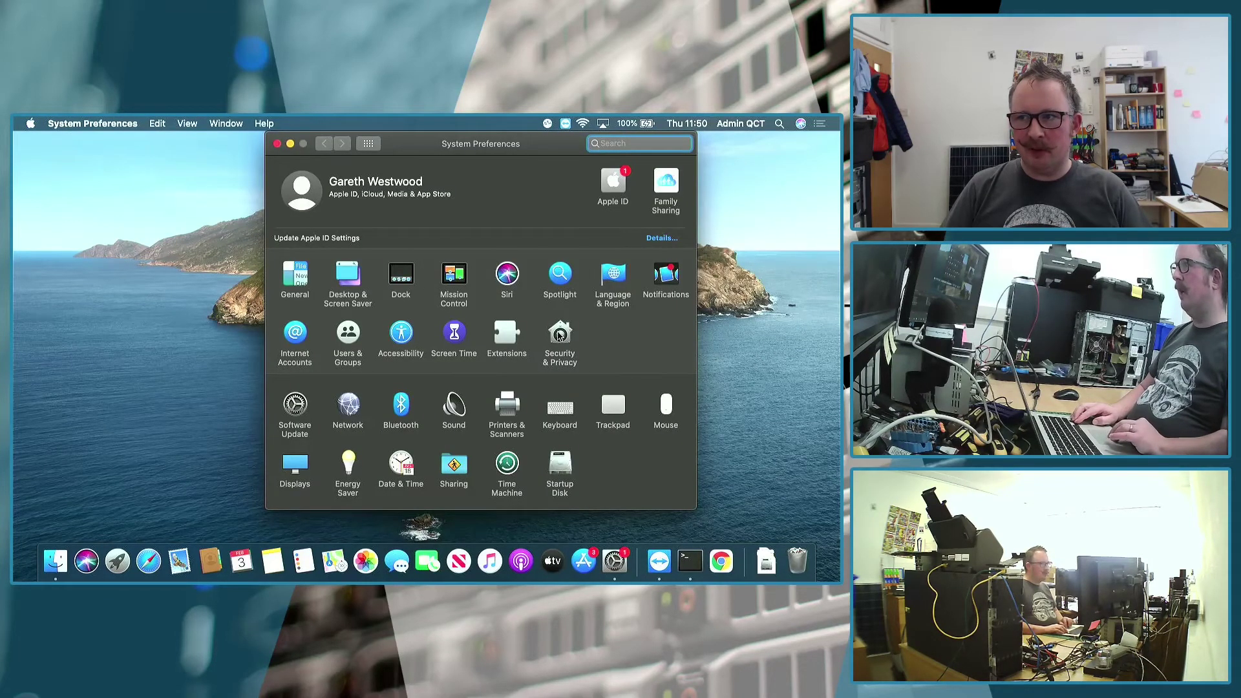
left_click(560, 337)
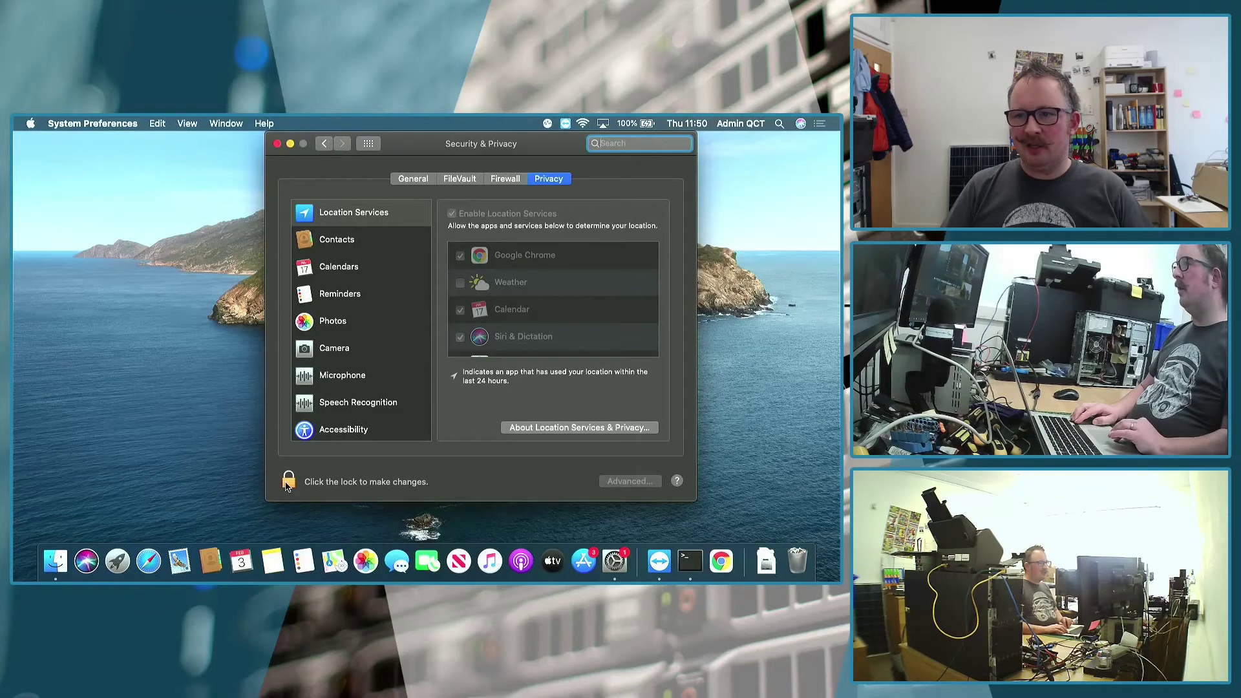
Unlock the Privacy settings with the admin password and select Accessibility
left_click(288, 483)
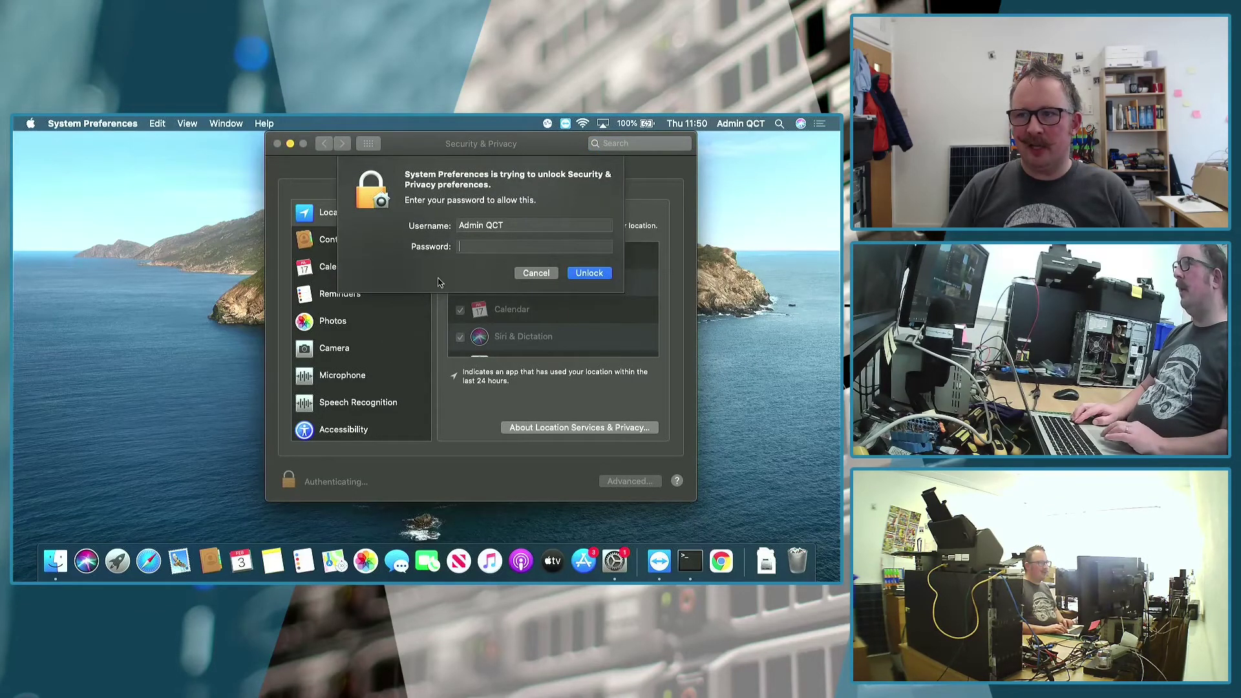
type("•")
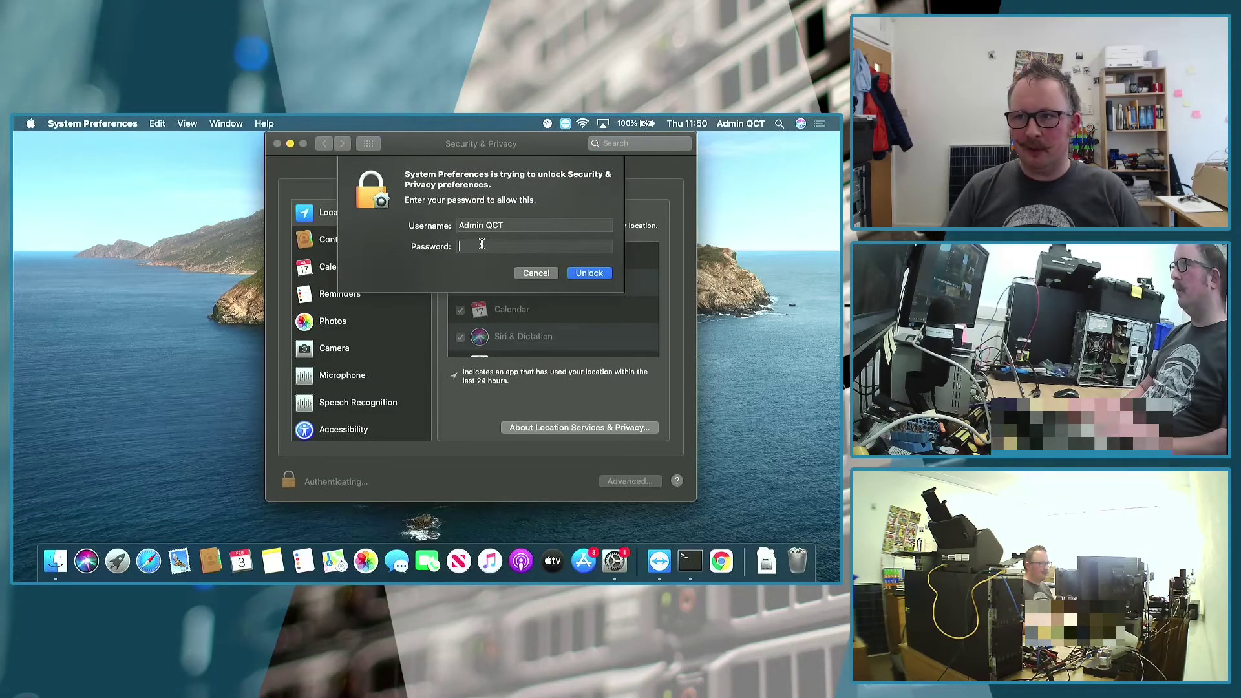
type("•••••••••••••")
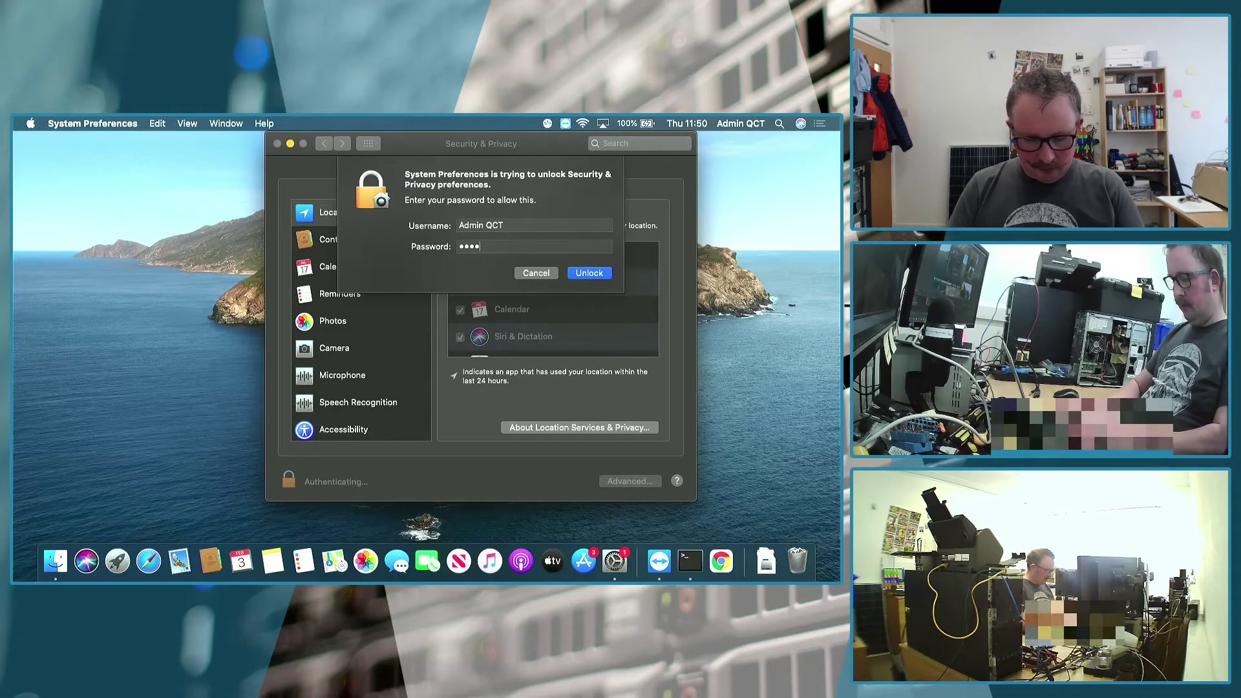
key("Return")
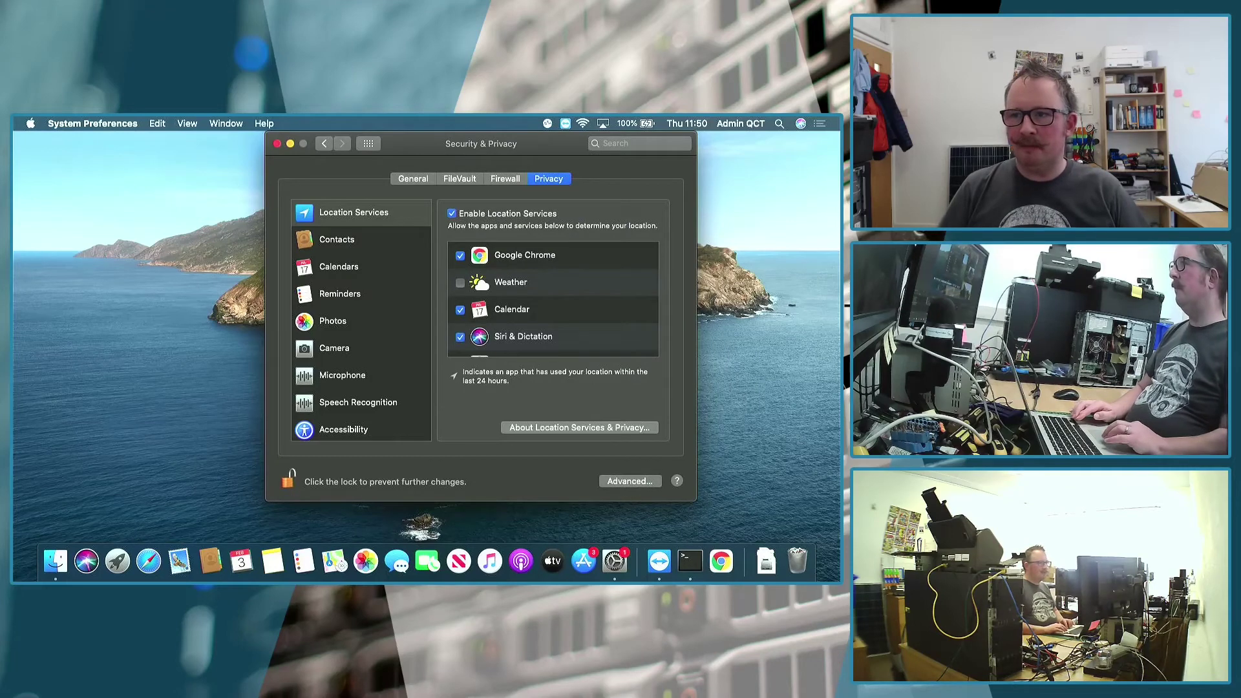
left_click(346, 428)
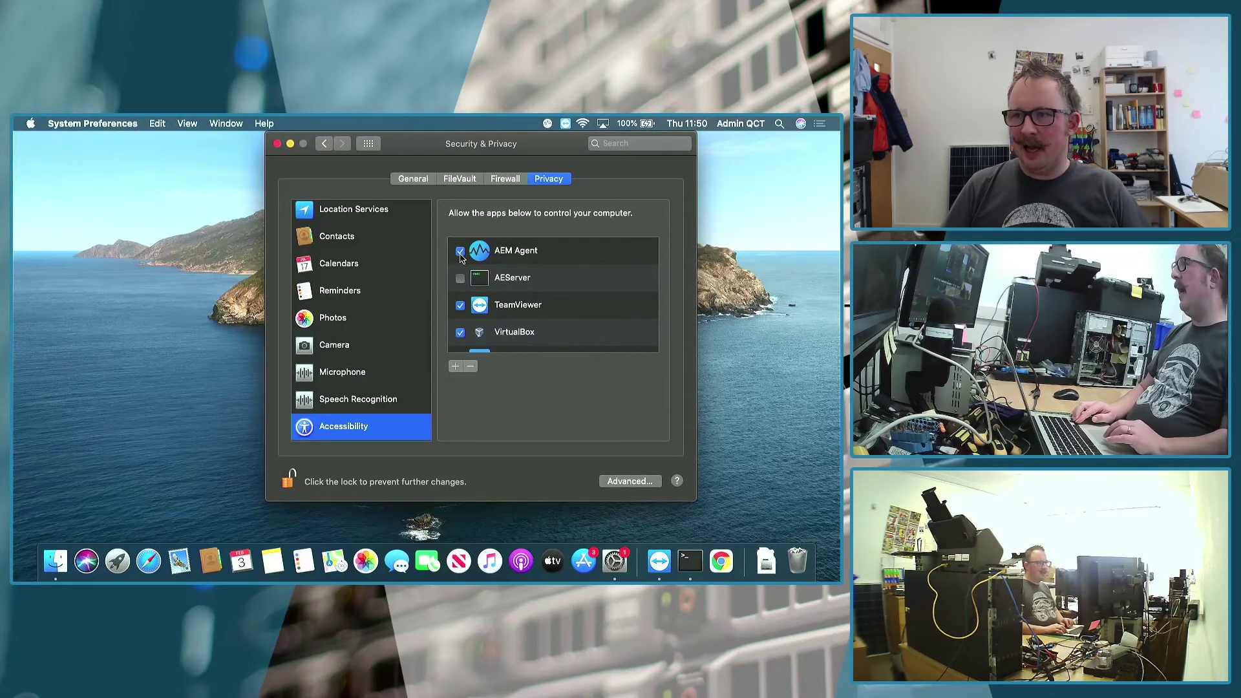
Allow AEM Agent under Screen Recording, choosing Later instead of quitting the agent
scroll(357, 393, "down", 3)
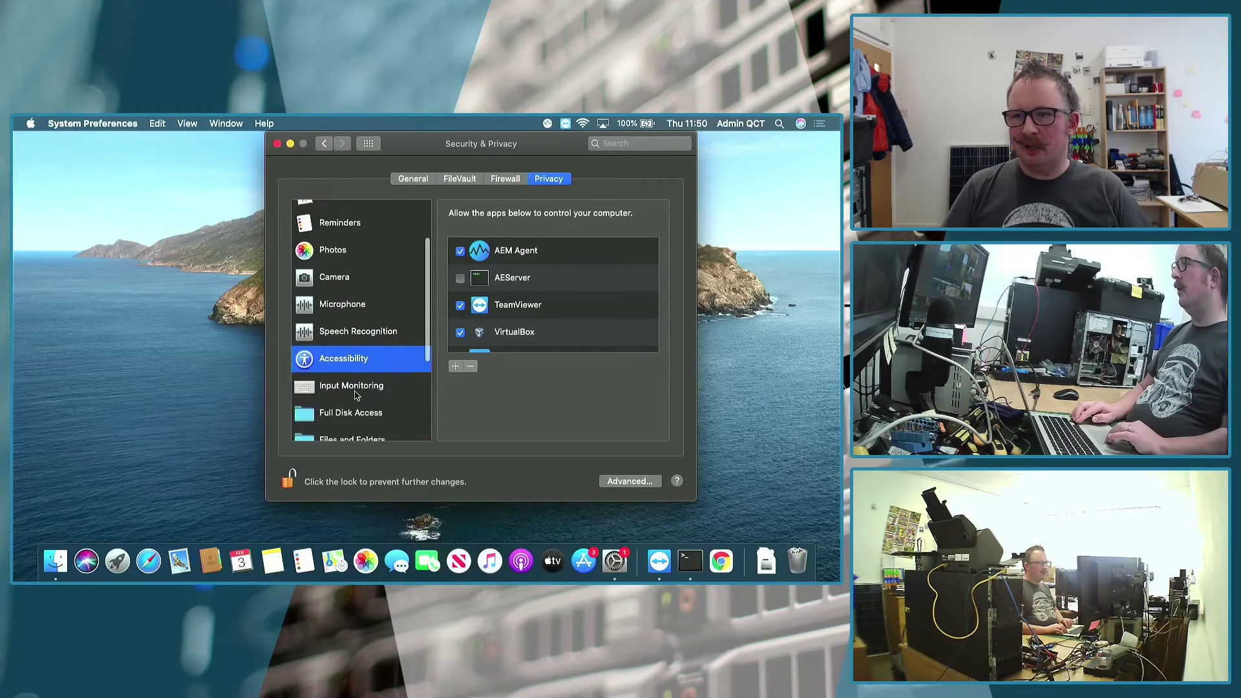
scroll(356, 396, "down", 6)
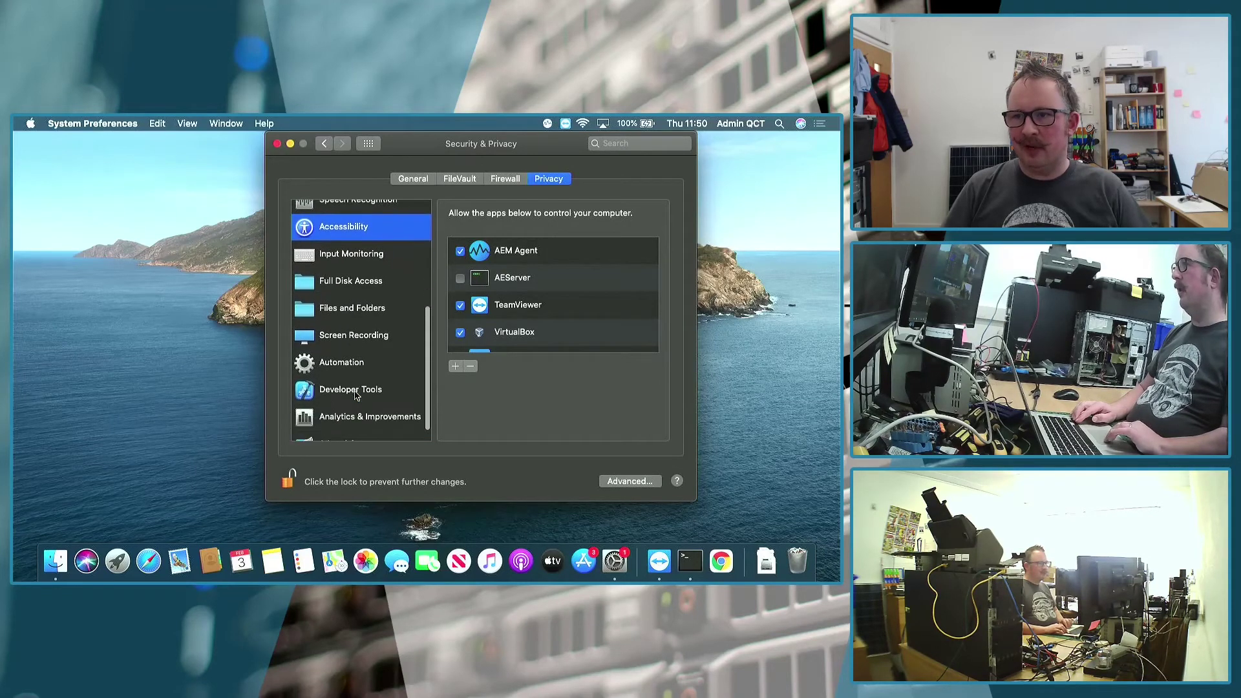
left_click(360, 332)
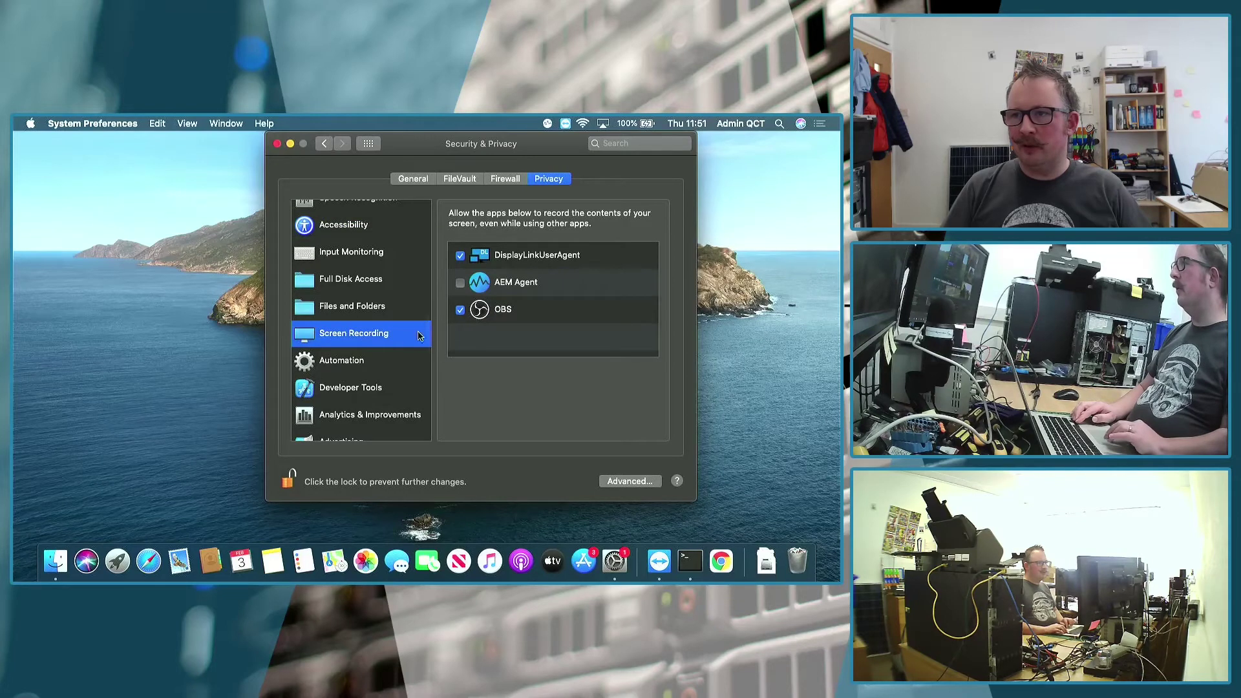
left_click(459, 283)
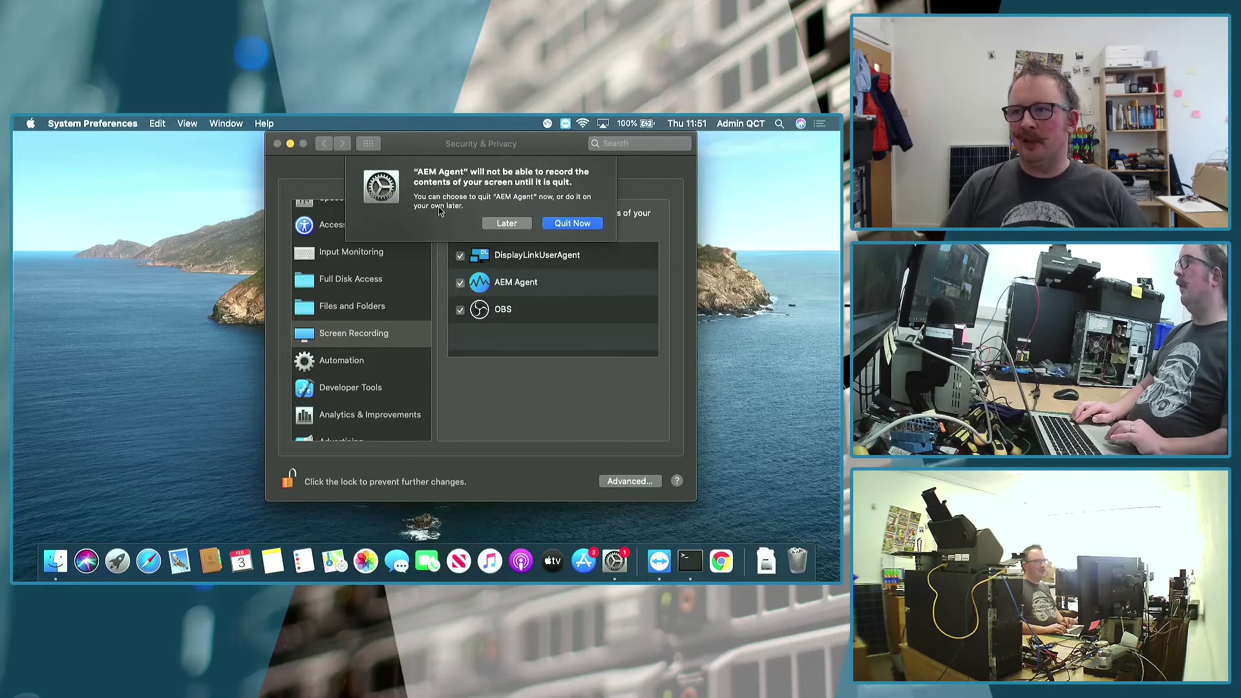
left_click(502, 225)
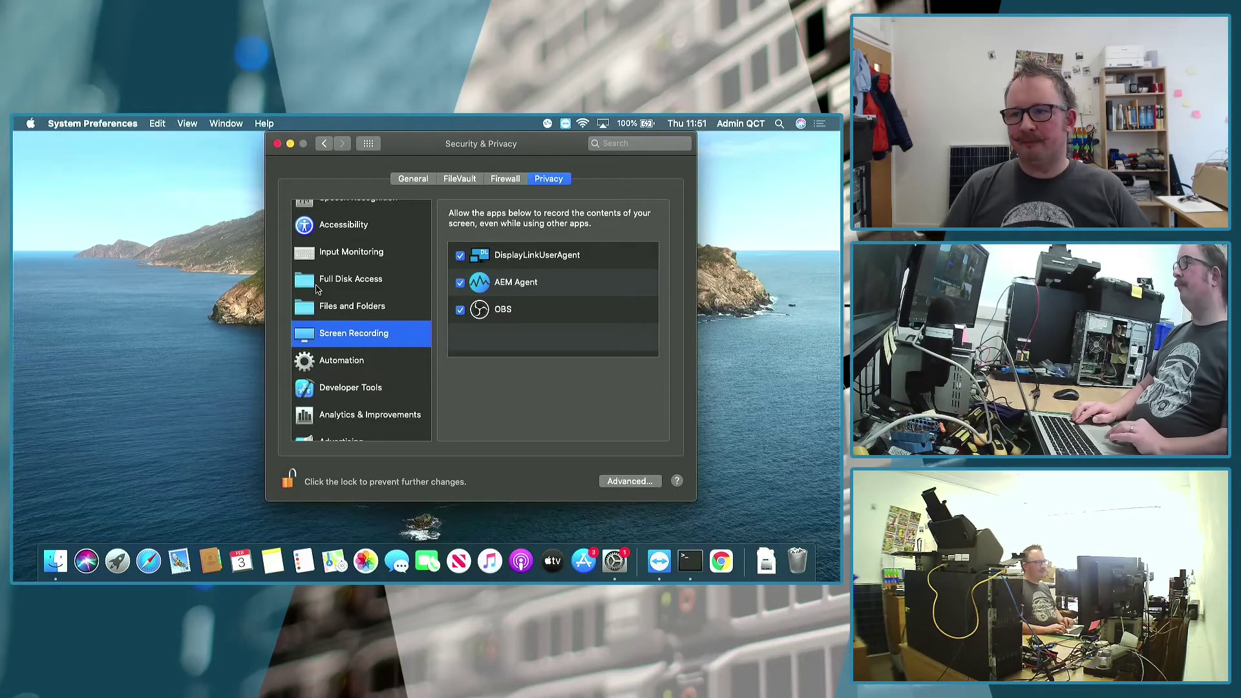
Lock the privacy settings again and close System Preferences
left_click(288, 479)
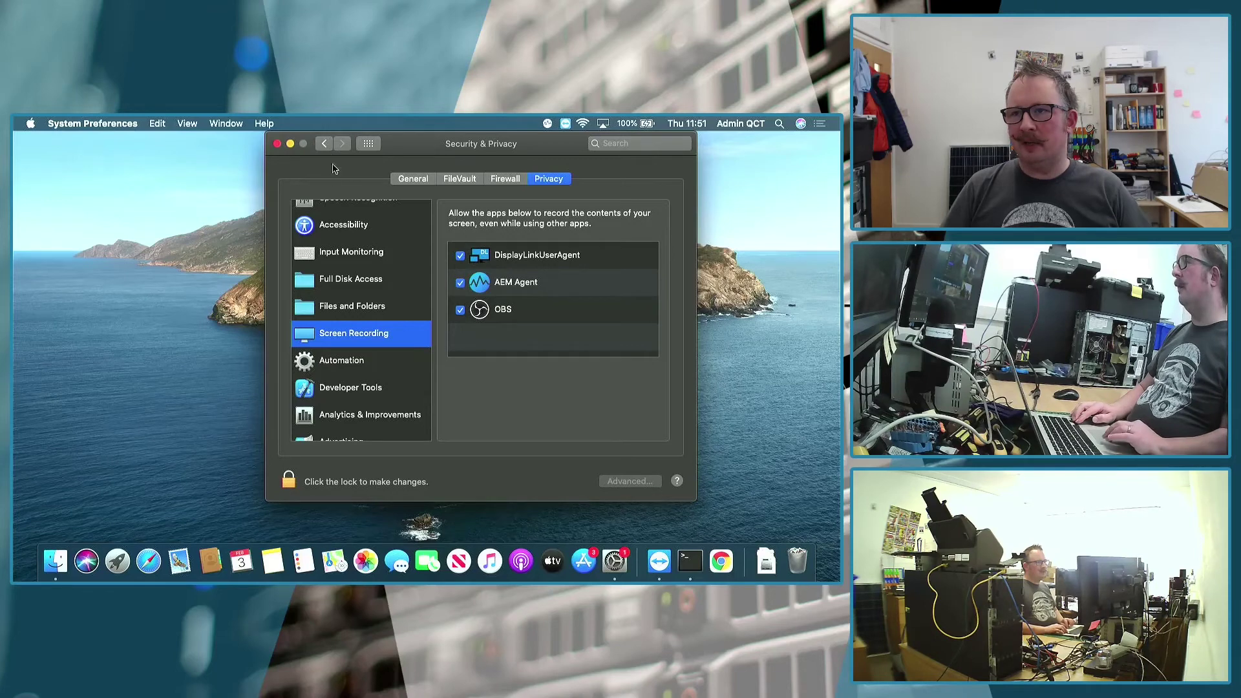
left_click(323, 143)
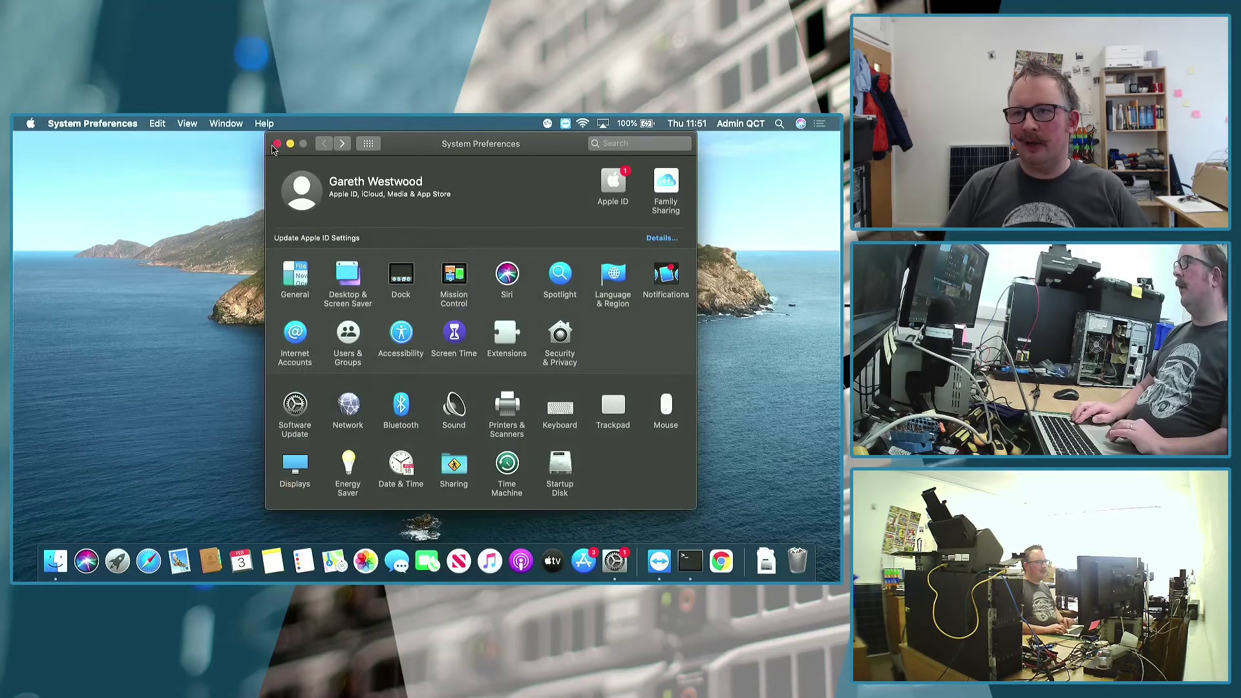
left_click(277, 143)
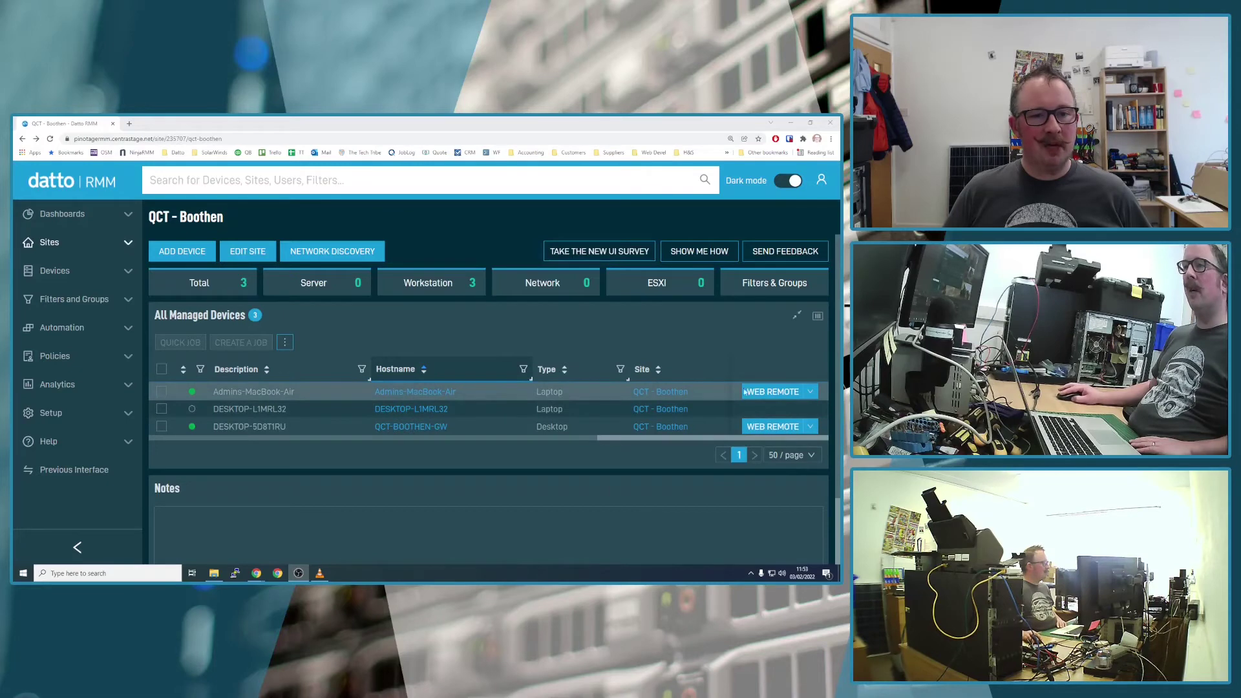
Start a web remote session to Admins-MacBook-Air from its device row in Datto RMM
left_click(779, 391)
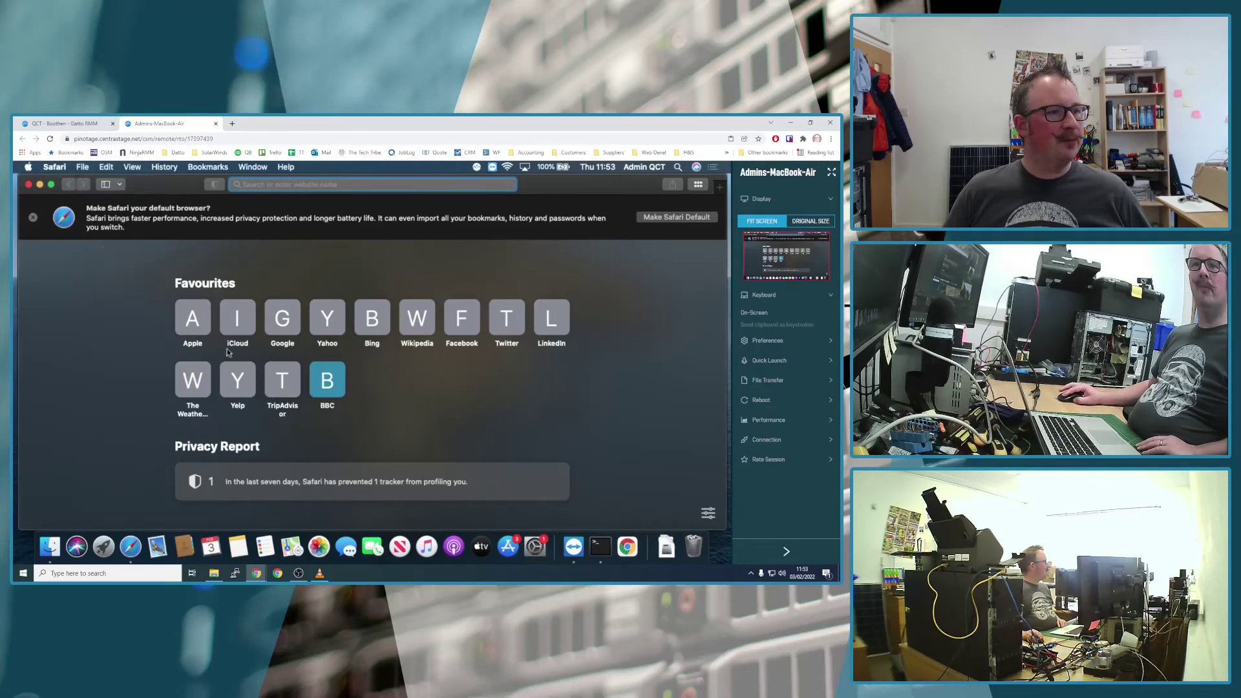
left_click(28, 168)
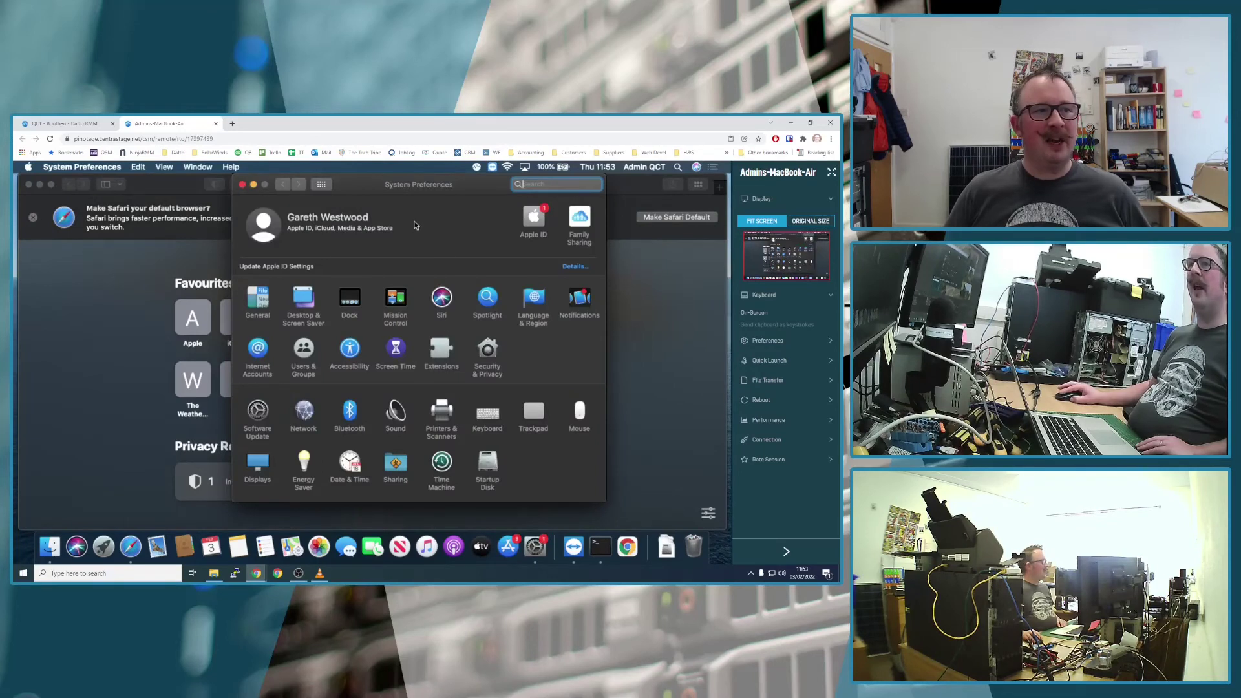
left_click_drag(413, 187, 410, 196)
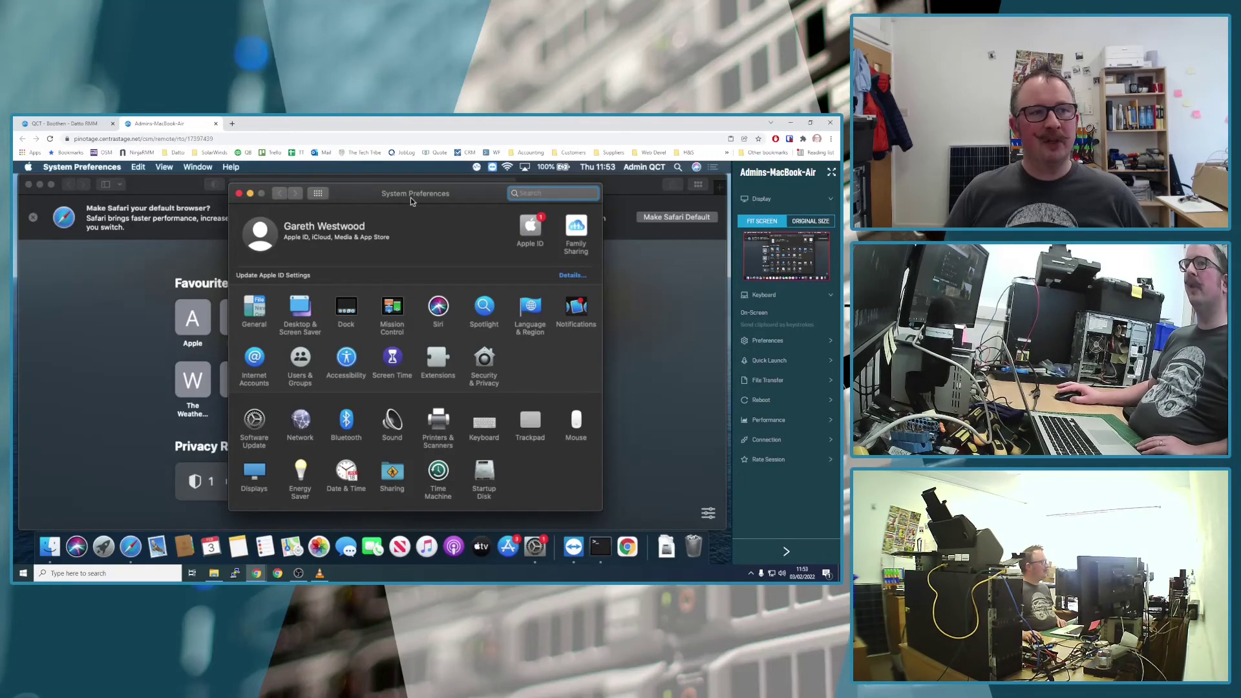
left_click(239, 194)
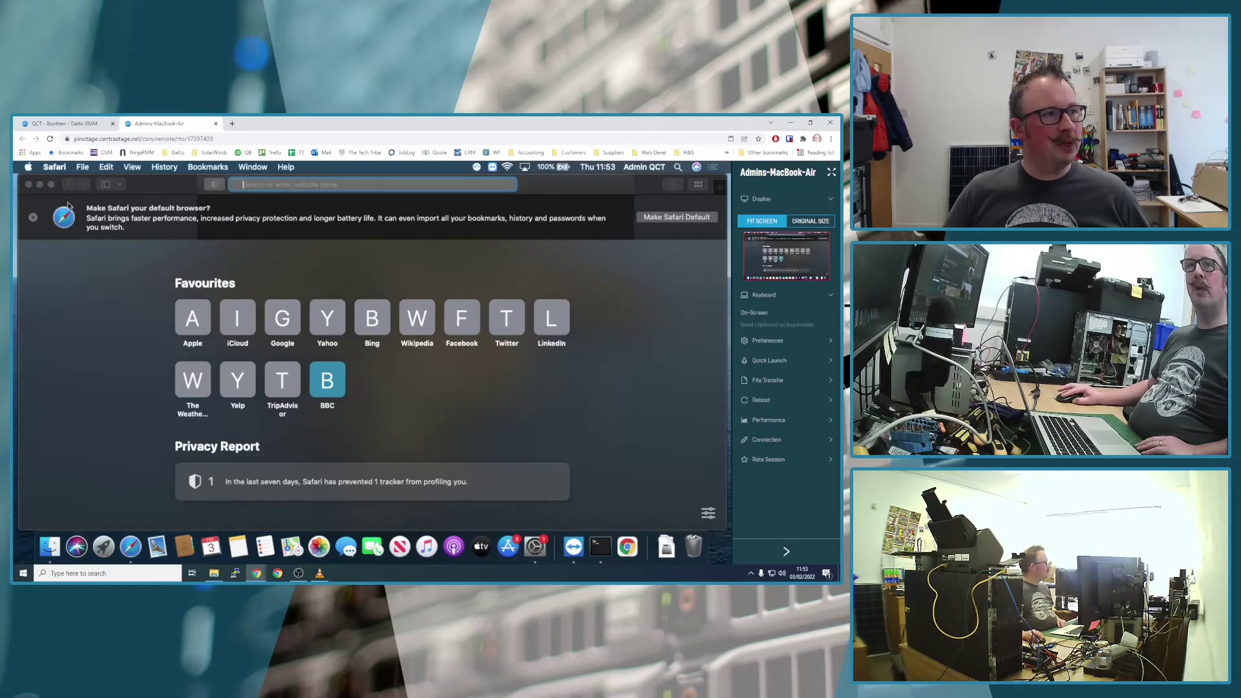
left_click(28, 184)
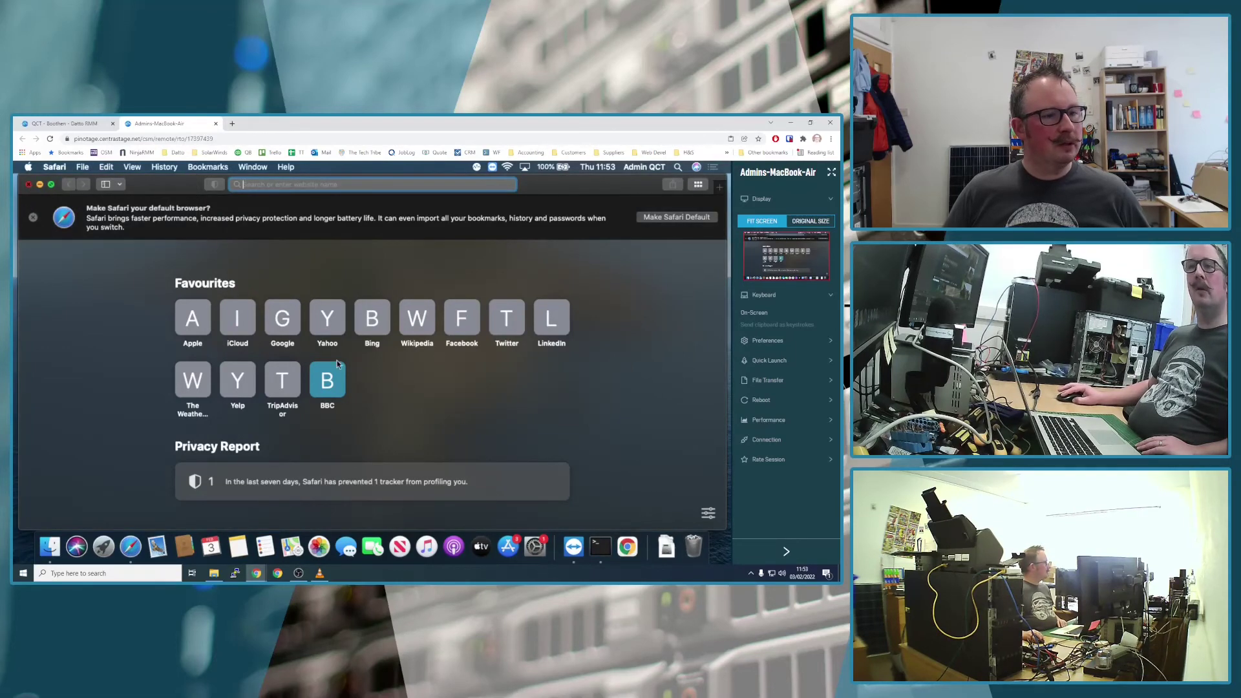